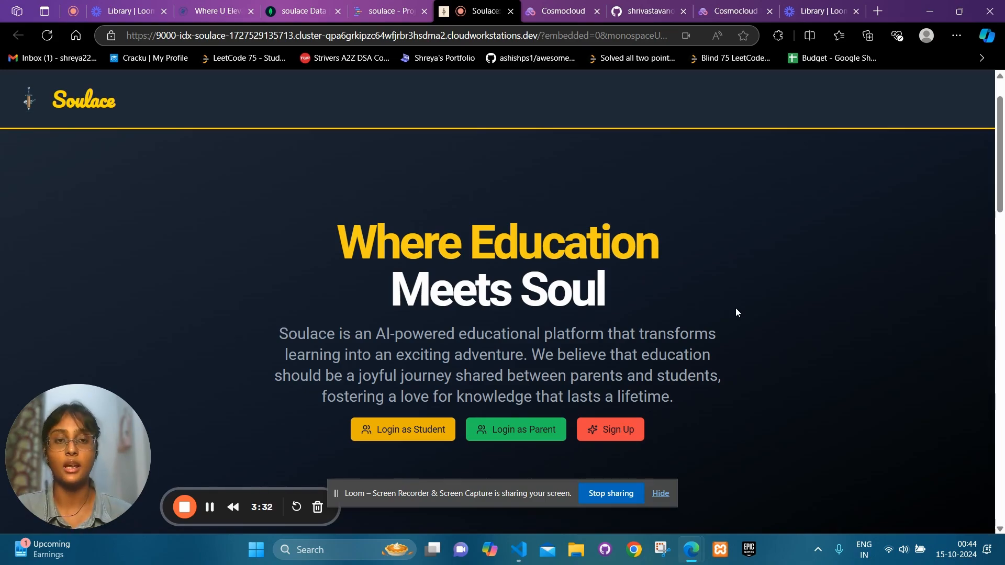
Log in to Soulace as a student with the student's email and password
scroll(735, 312, down, 15)
scroll(735, 313, up, 16)
scroll(736, 313, down, 2)
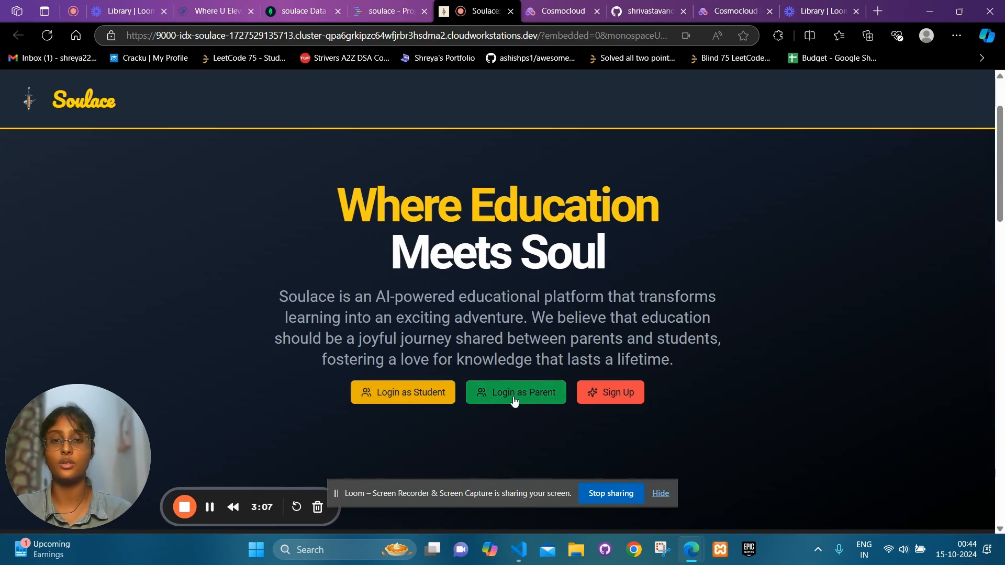
click(420, 400)
click(468, 304)
key(Tab)
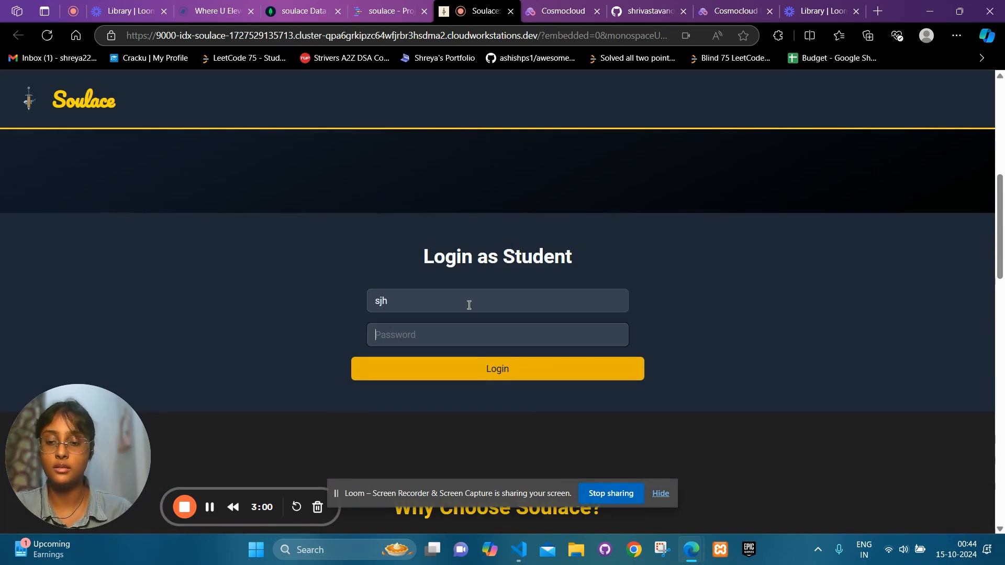
click(468, 305)
text(@gmail.)
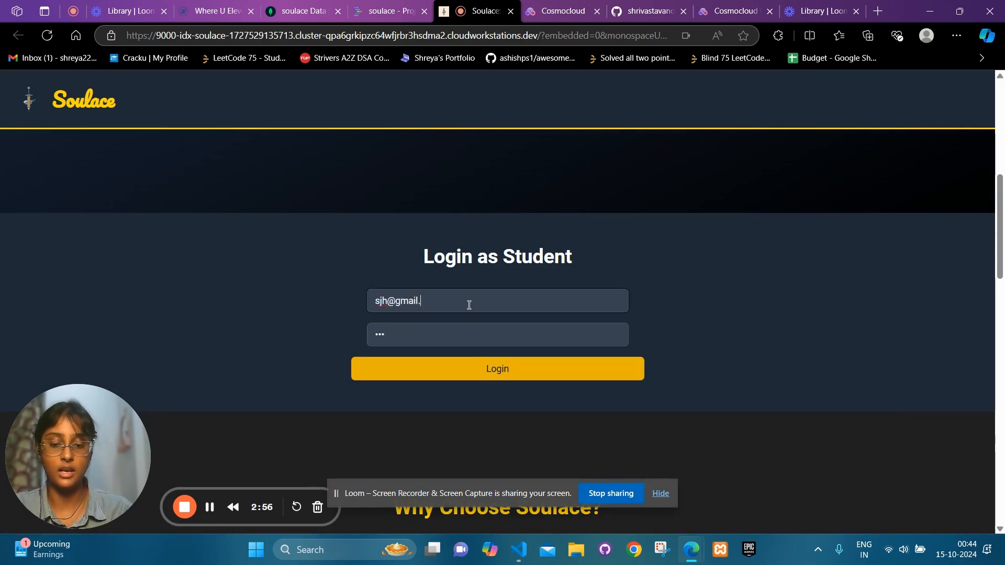
text(com)
click(492, 369)
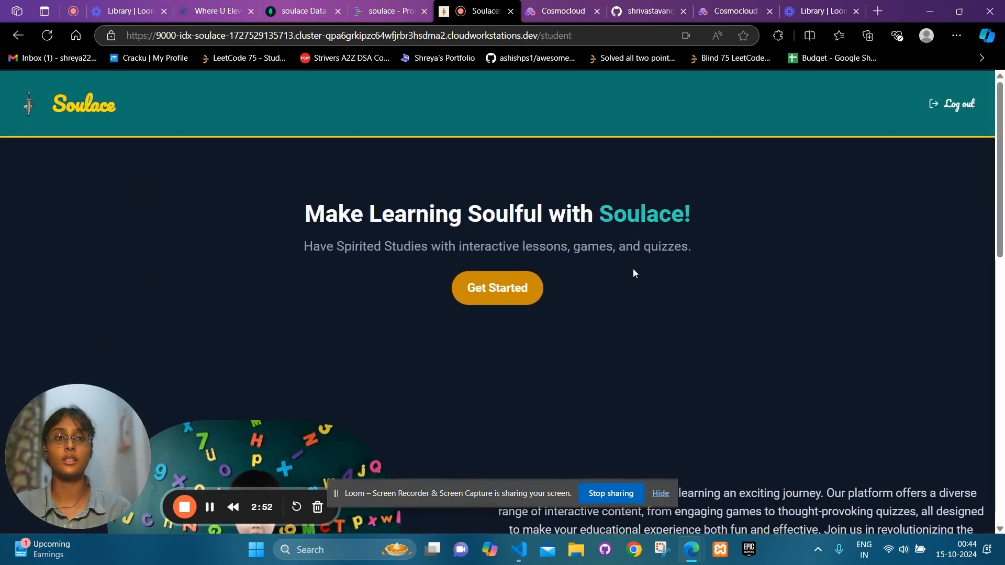
scroll(632, 268, down, 10)
scroll(632, 268, up, 10)
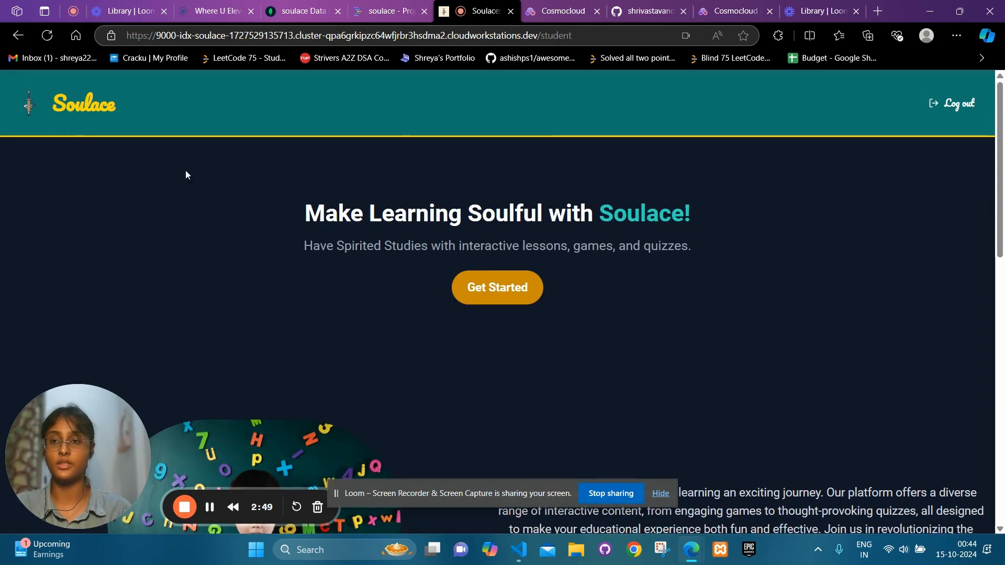
Return to the landing page and log in as a parent with the parent's credentials
click(15, 37)
click(536, 338)
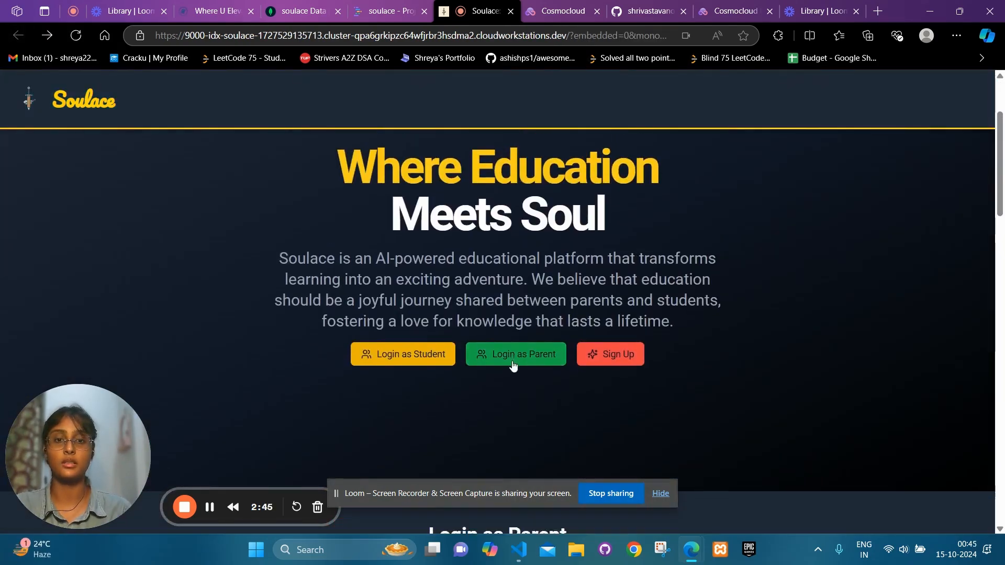
click(427, 304)
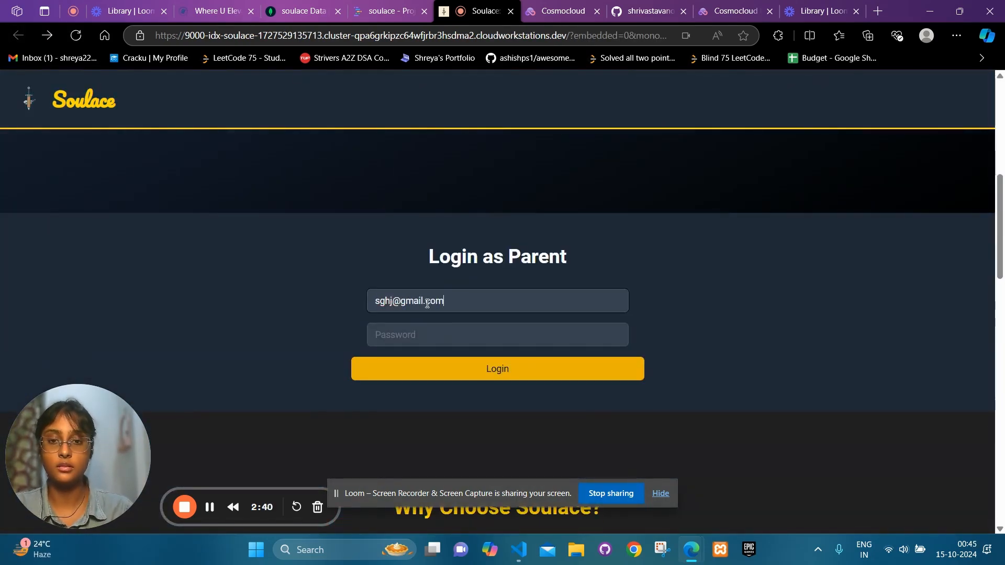
key(Tab)
text(•••)
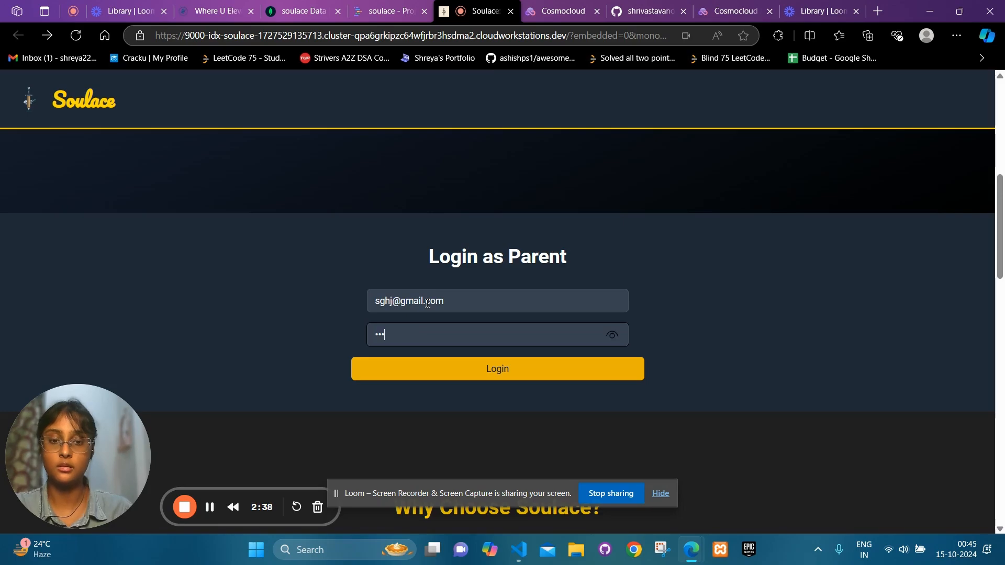
key(Return)
scroll(736, 280, down, 8)
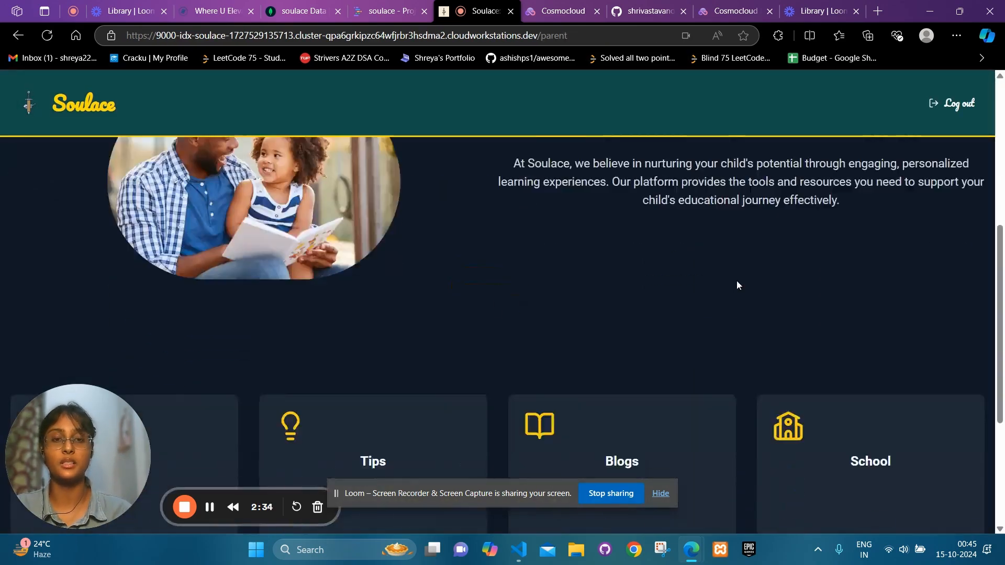
scroll(756, 284, up, 8)
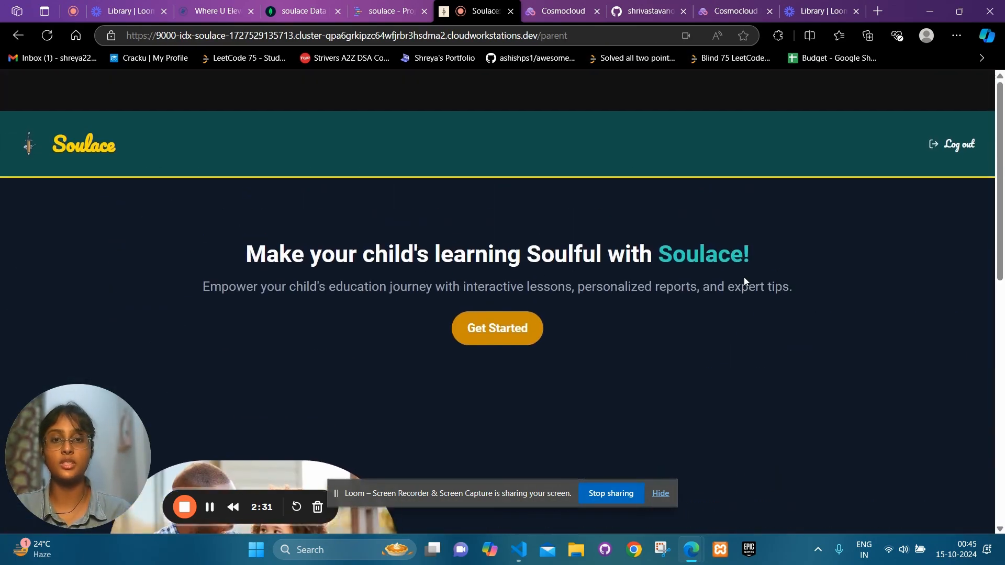
click(18, 36)
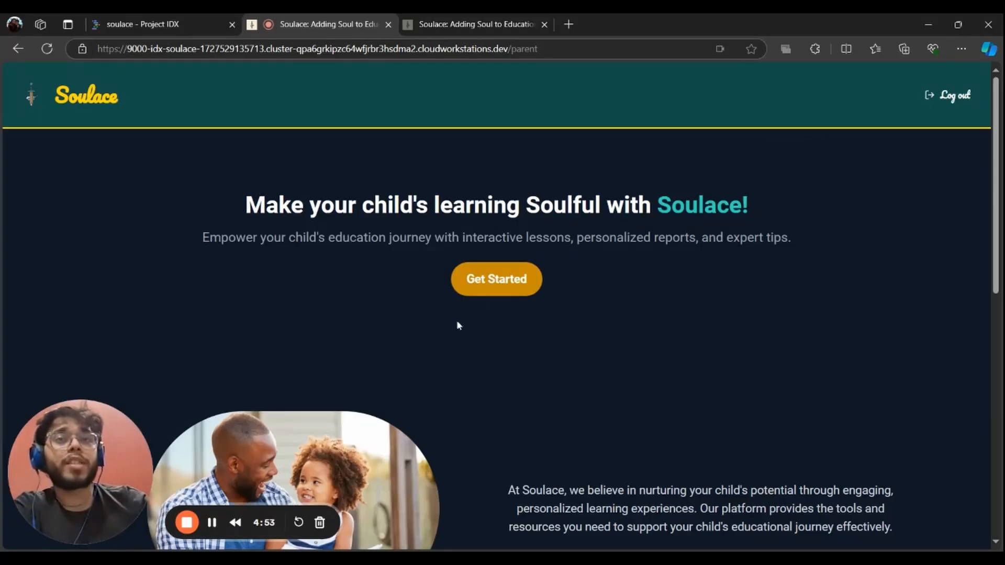
scroll(471, 314, down, 8)
scroll(489, 305, down, 2)
scroll(482, 309, up, 1)
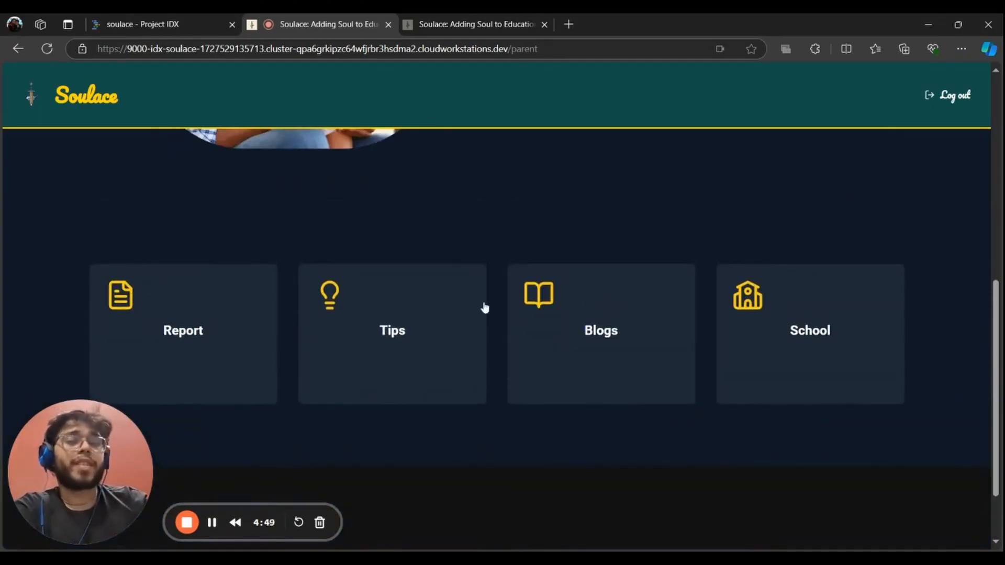
click(274, 354)
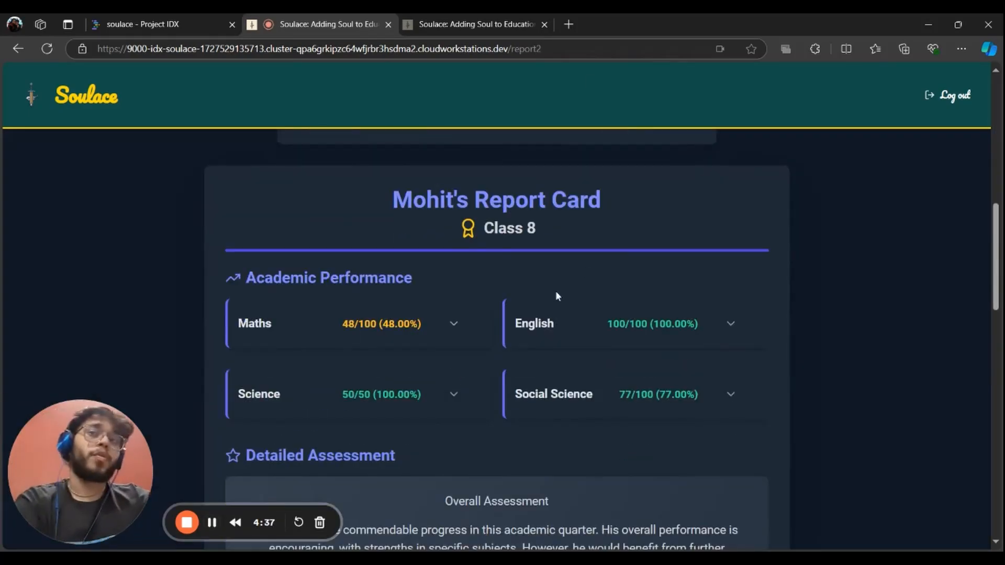
scroll(503, 314, down, 2)
scroll(480, 303, up, 1)
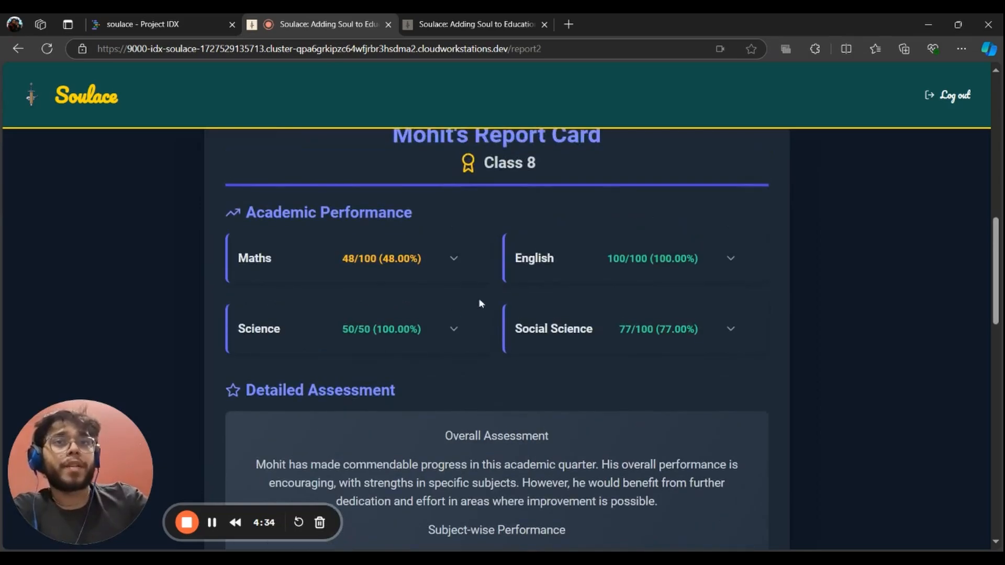
scroll(460, 331, down, 4)
scroll(413, 369, down, 4)
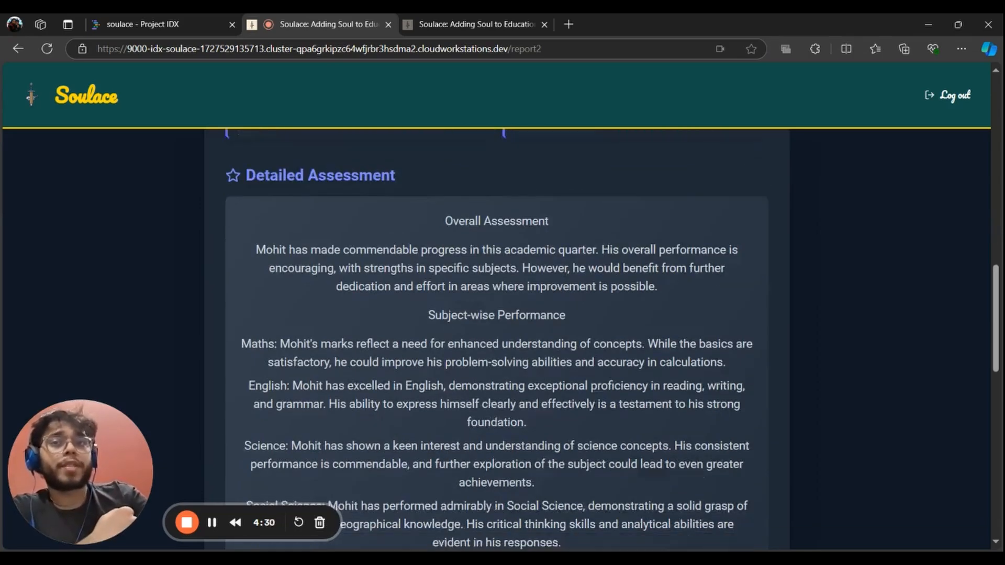
scroll(420, 359, up, 1)
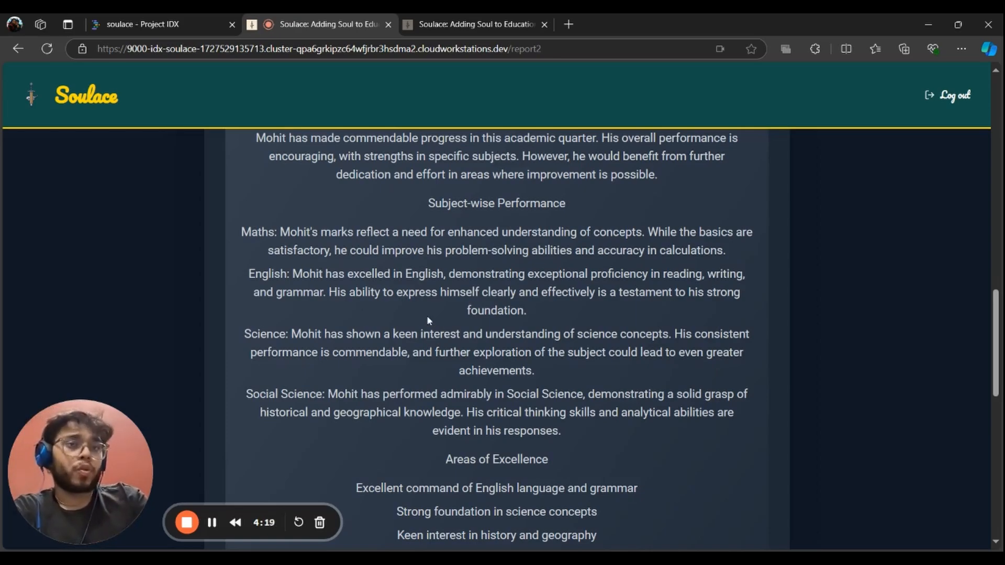
key(alt+Left)
scroll(367, 341, down, 6)
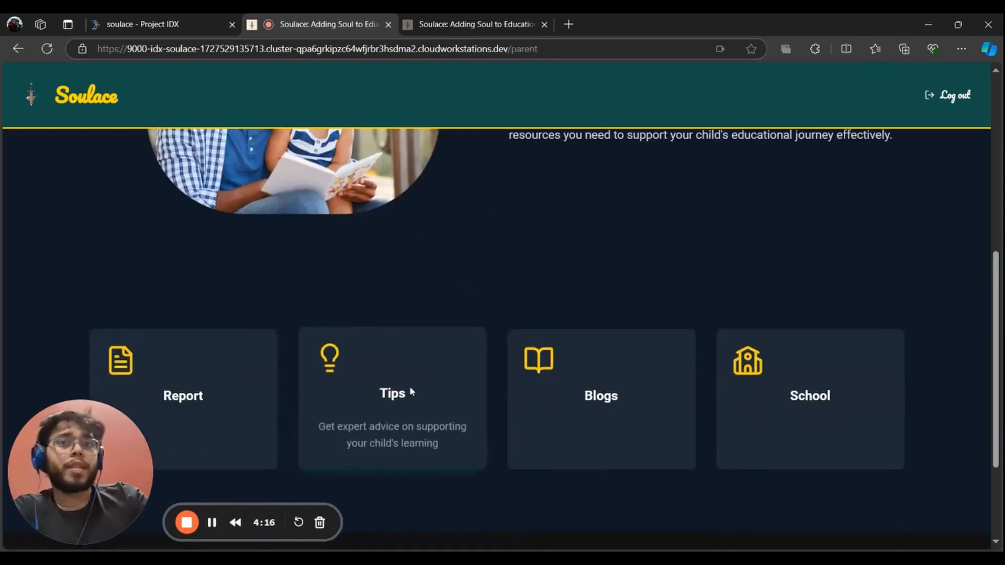
Open Chat with Charlie from the parenting tips and ask about the child's fight
click(406, 389)
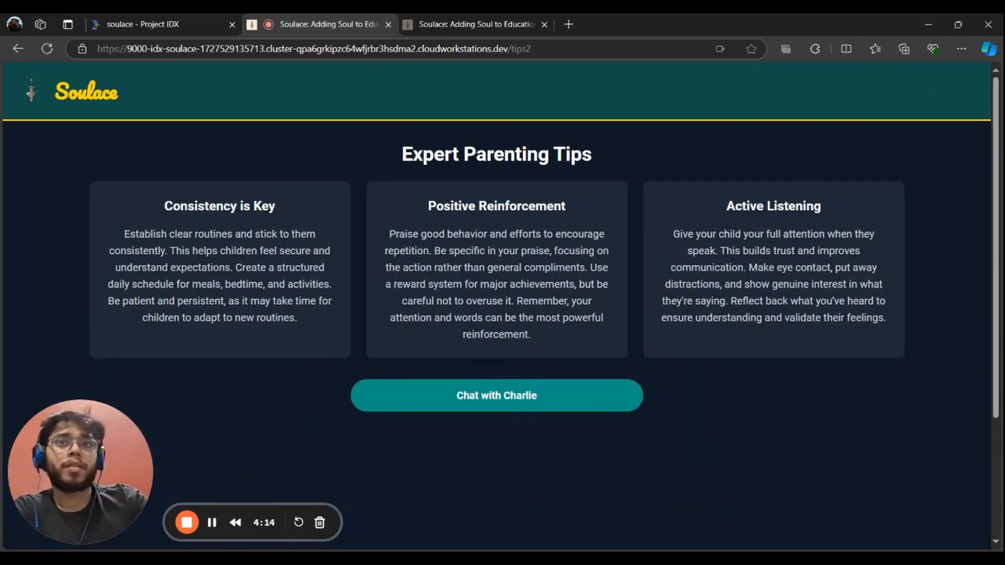
click(552, 404)
scroll(361, 346, down, 3)
scroll(449, 307, down, 1)
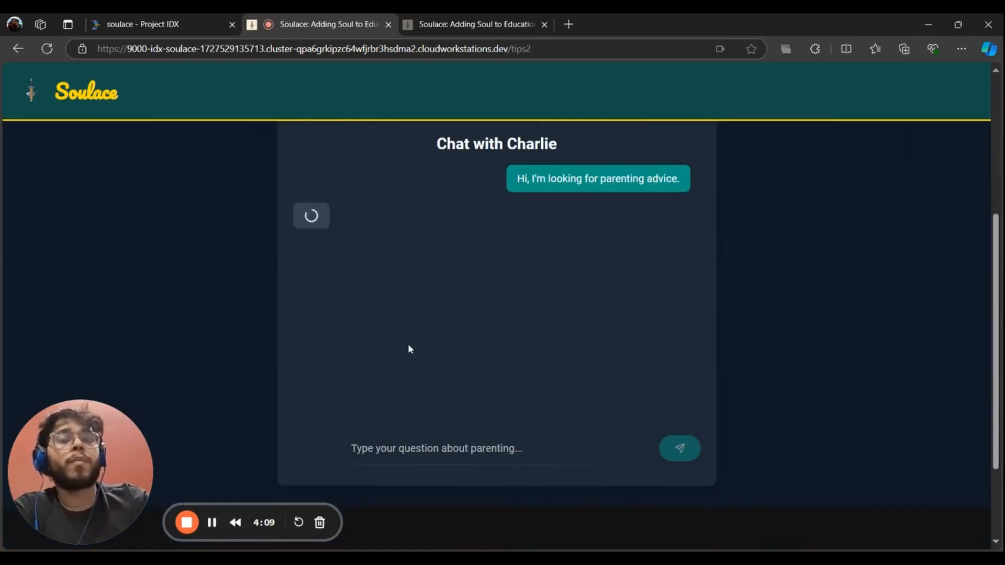
click(461, 448)
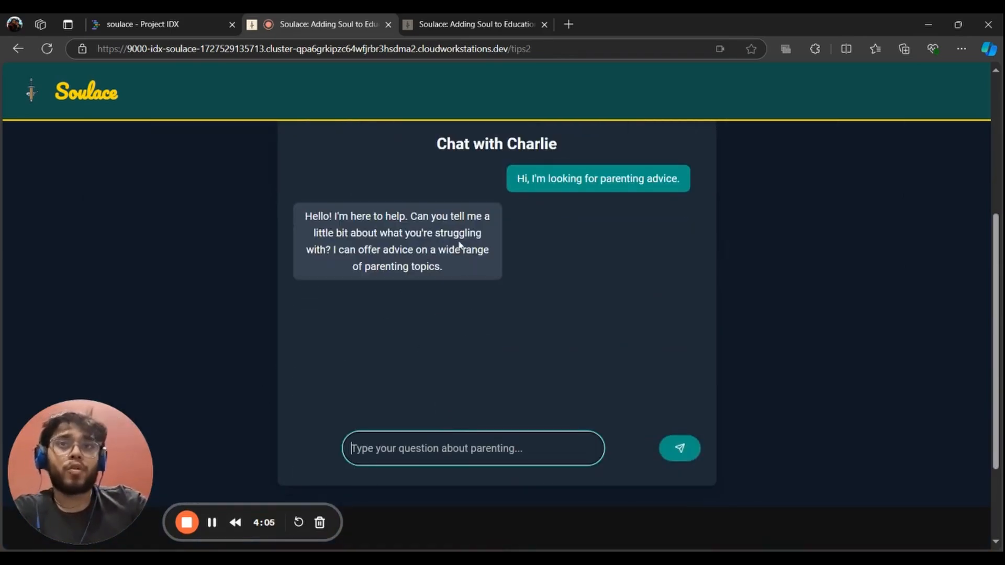
text(why child)
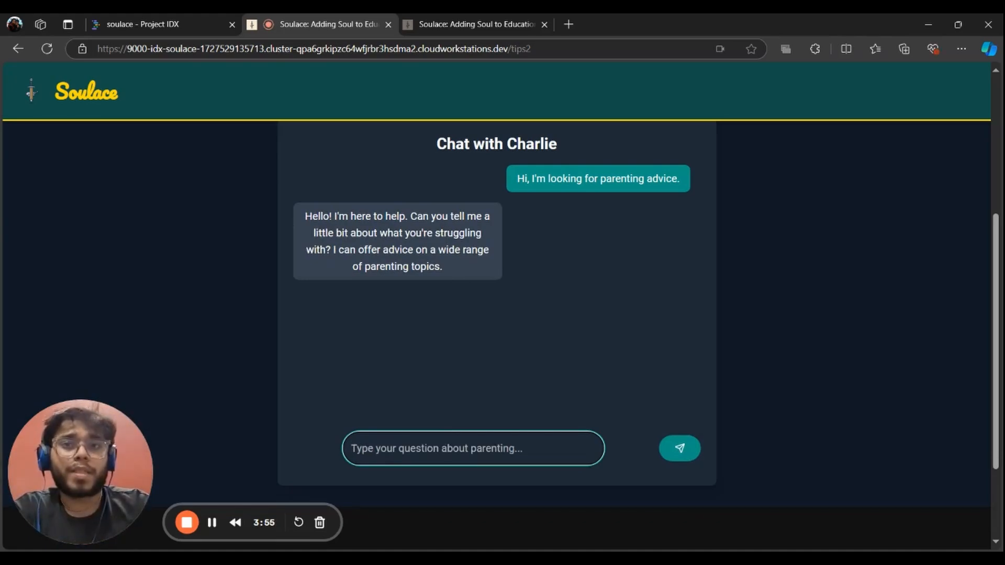
text(my ch)
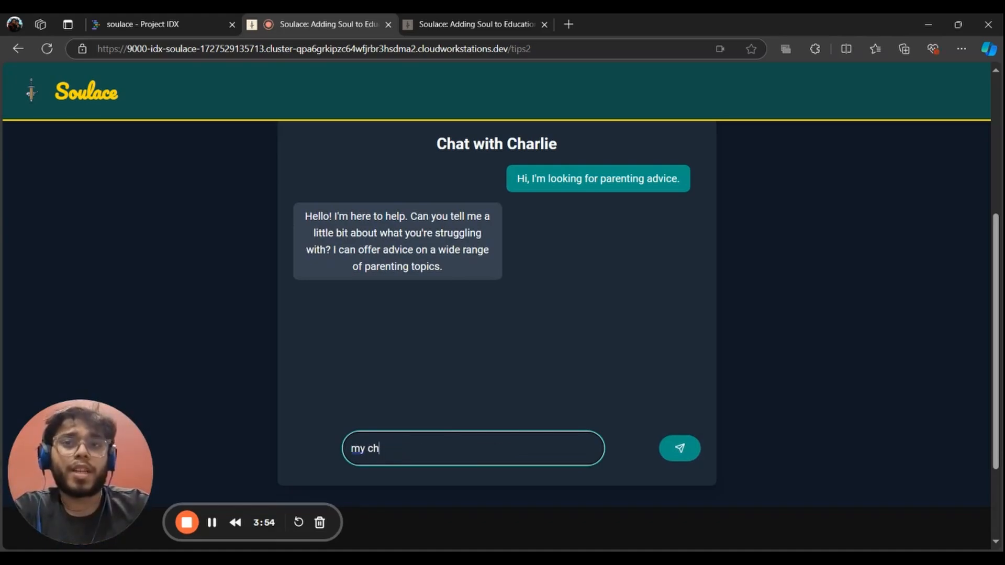
text(ild got into a f)
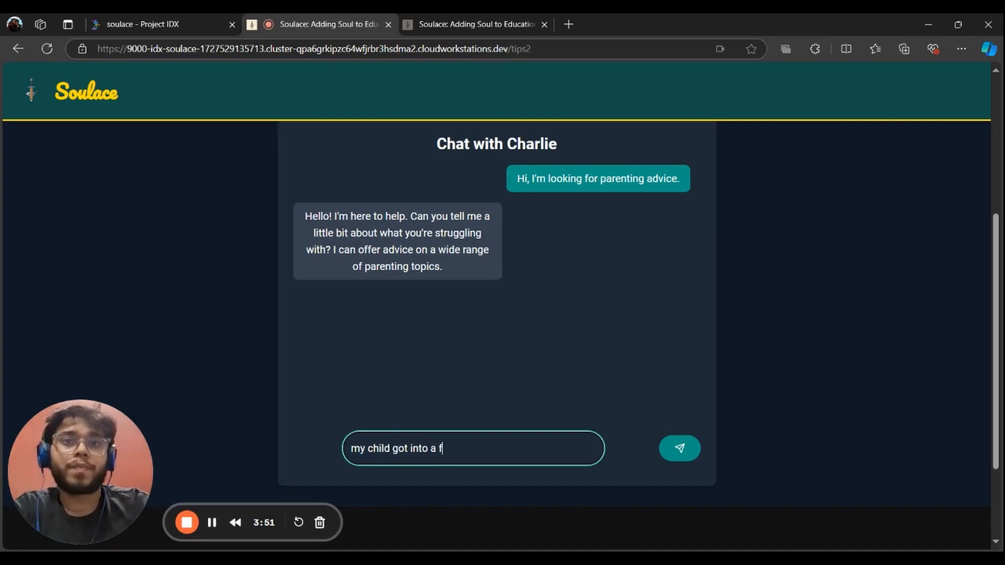
text(ight shat should i do)
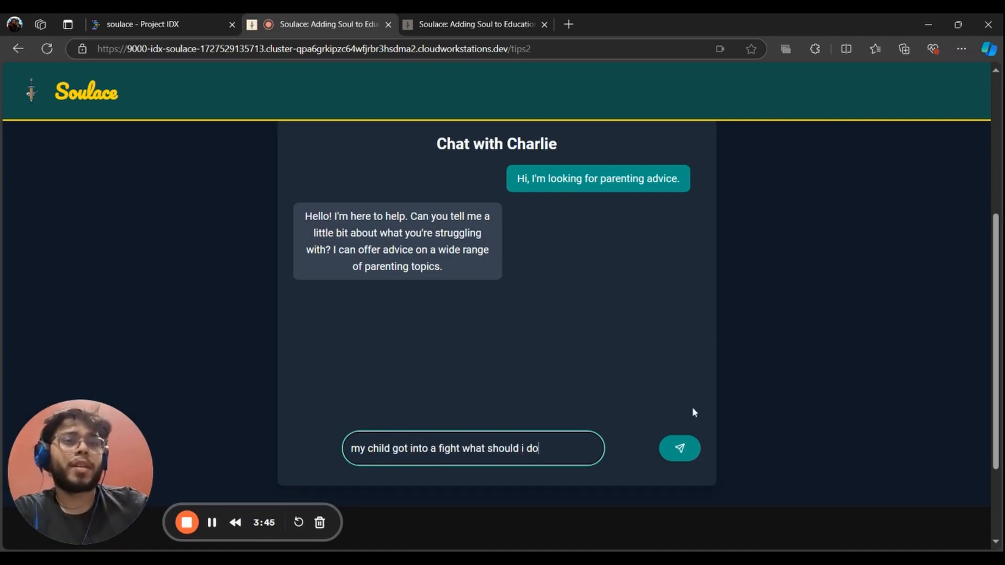
key(Return)
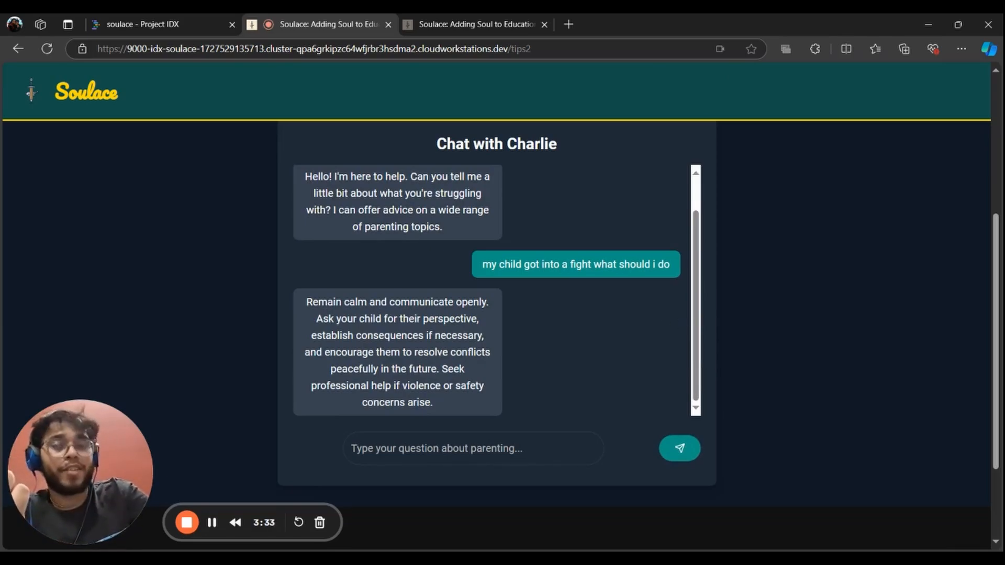
Send Charlie the follow-up 'he got hurt what to do' and read its reply
click(361, 460)
text(he go)
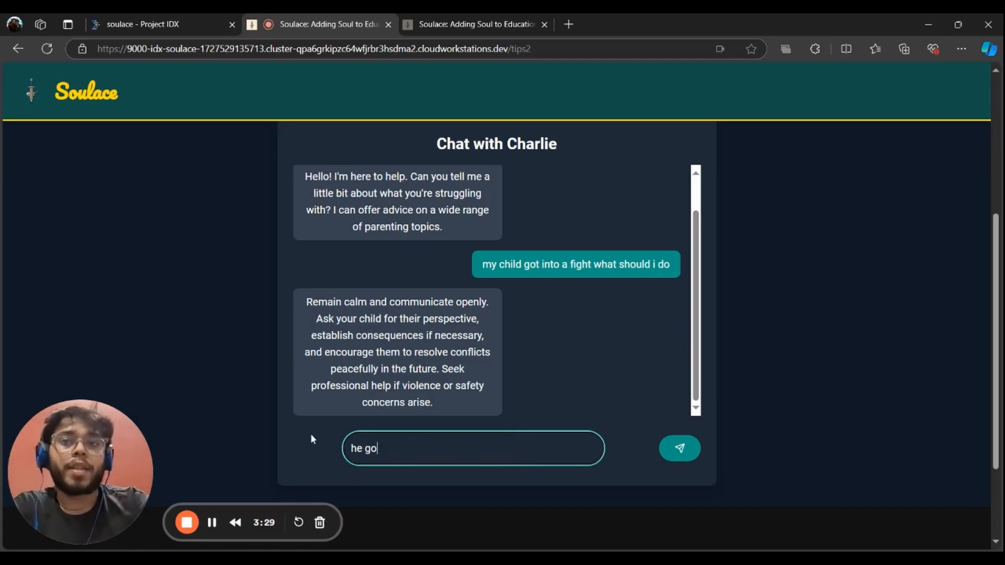
text(t hurt what to do)
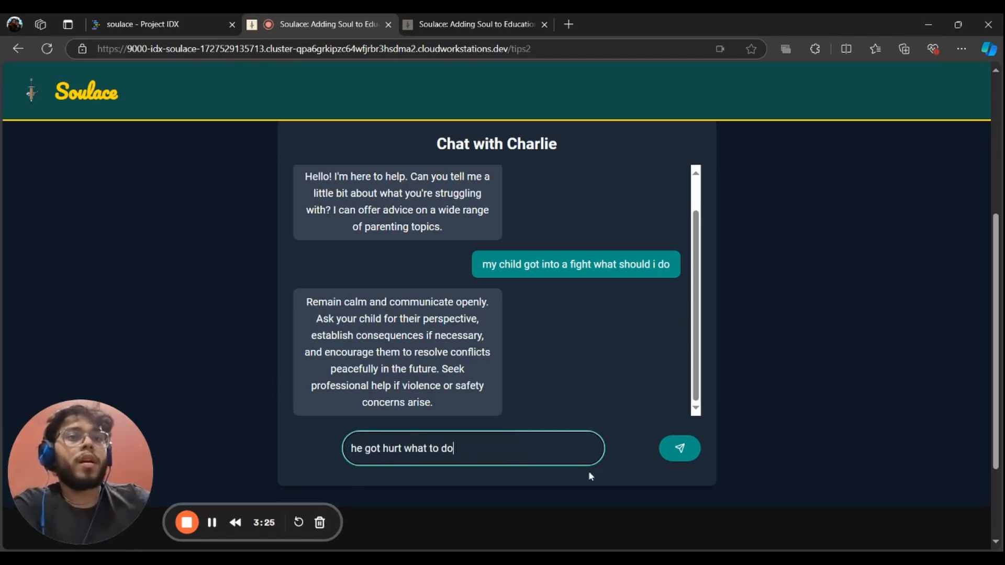
click(699, 452)
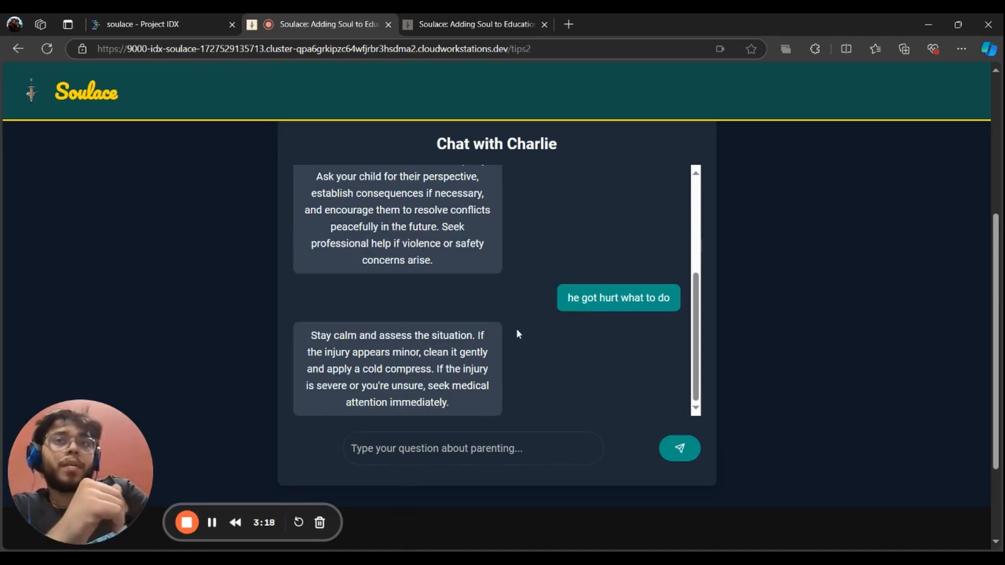
scroll(510, 330, up, 5)
scroll(513, 329, down, 5)
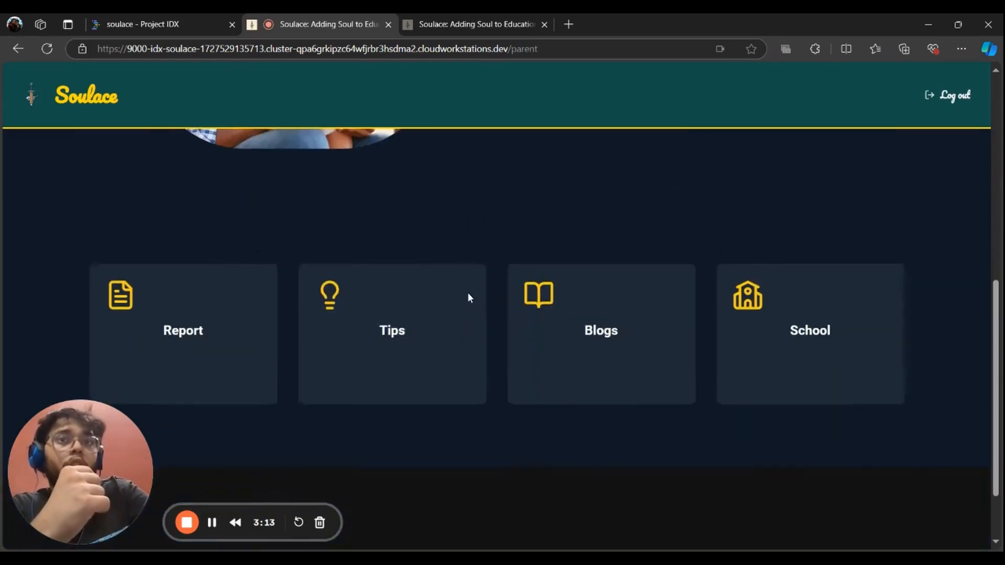
Open Blogs & Discussions, like the curriculum-changes post and view its comments
click(569, 330)
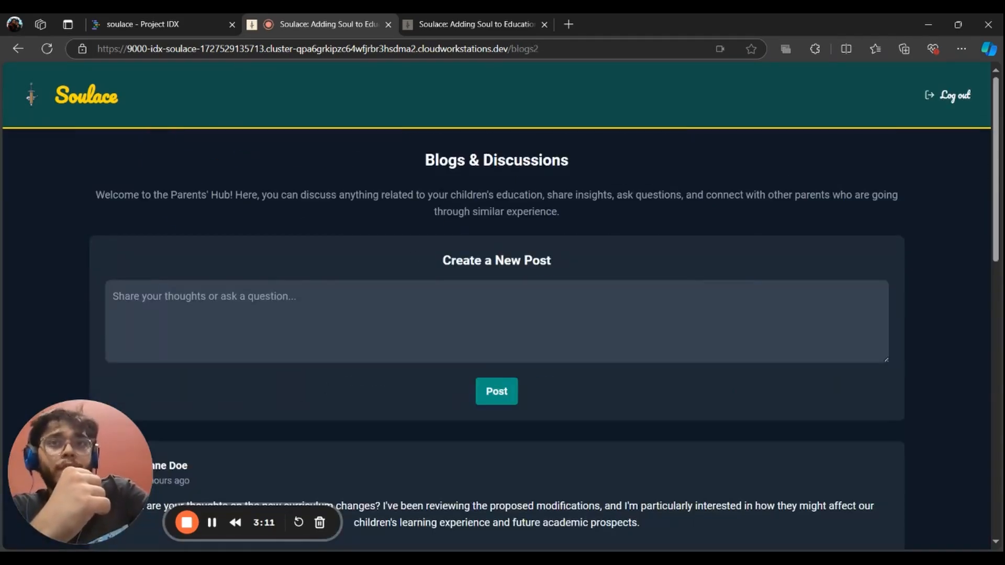
scroll(230, 326, down, 5)
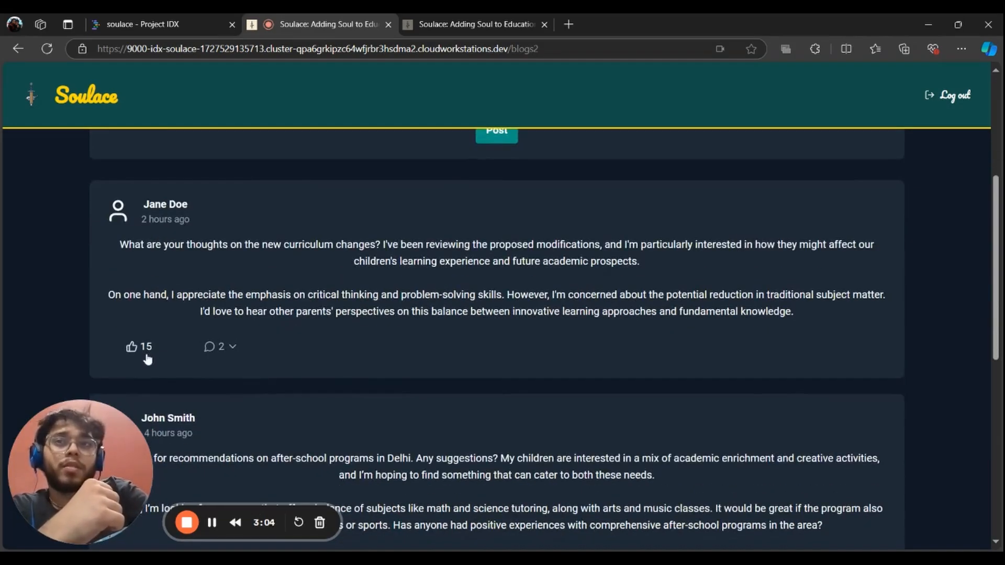
click(164, 352)
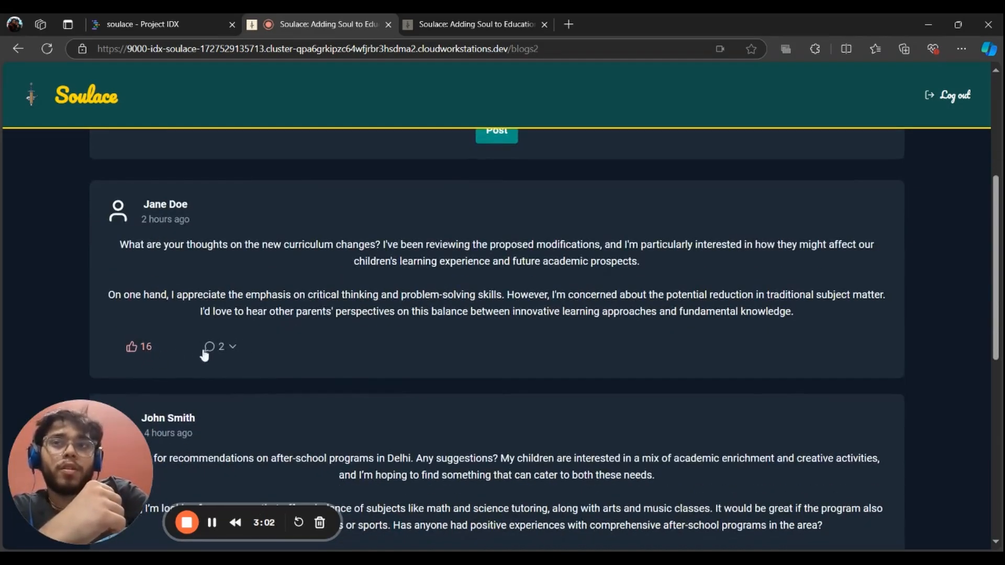
click(234, 345)
scroll(235, 340, down, 1)
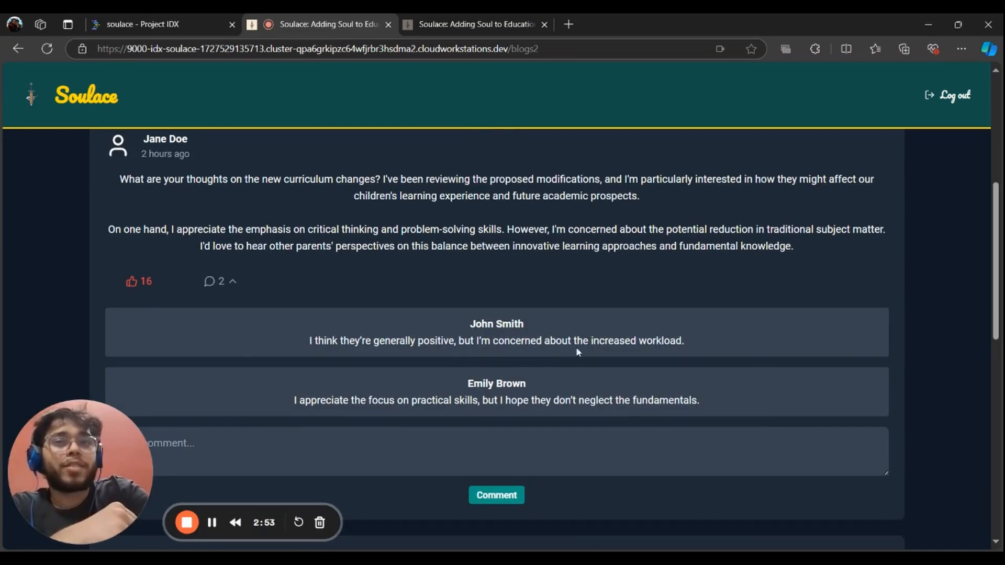
scroll(576, 347, down, 1)
scroll(482, 347, down, 3)
scroll(482, 347, up, 9)
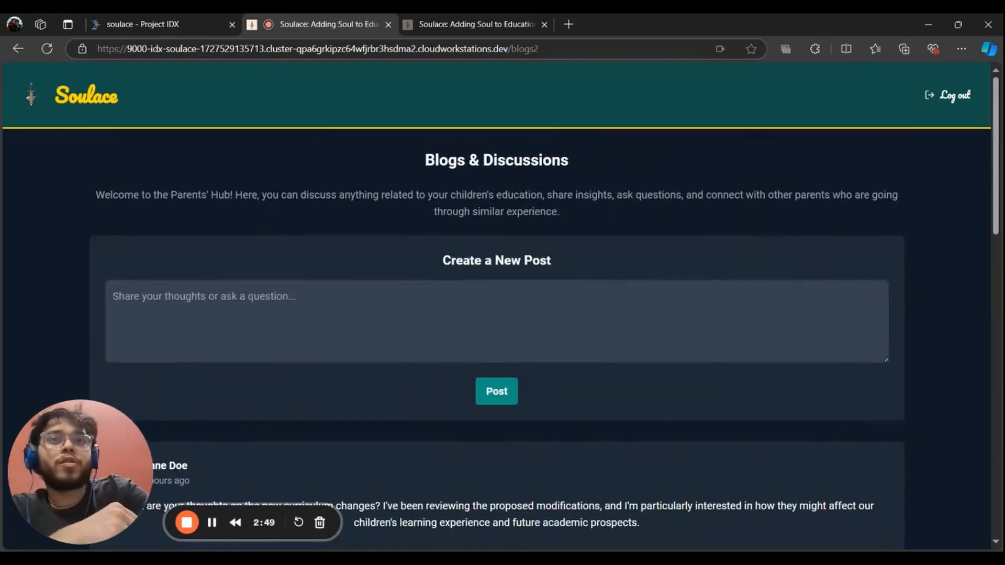
Publish a new post saying 'how is everyone', then return to the parent home page
text(how is)
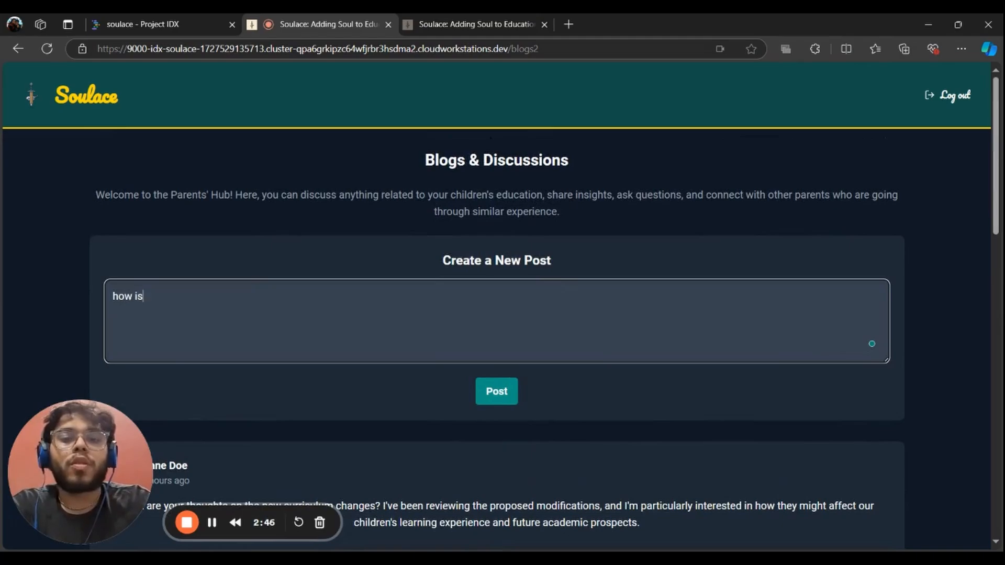
text( everyone)
click(496, 391)
scroll(460, 293, down, 10)
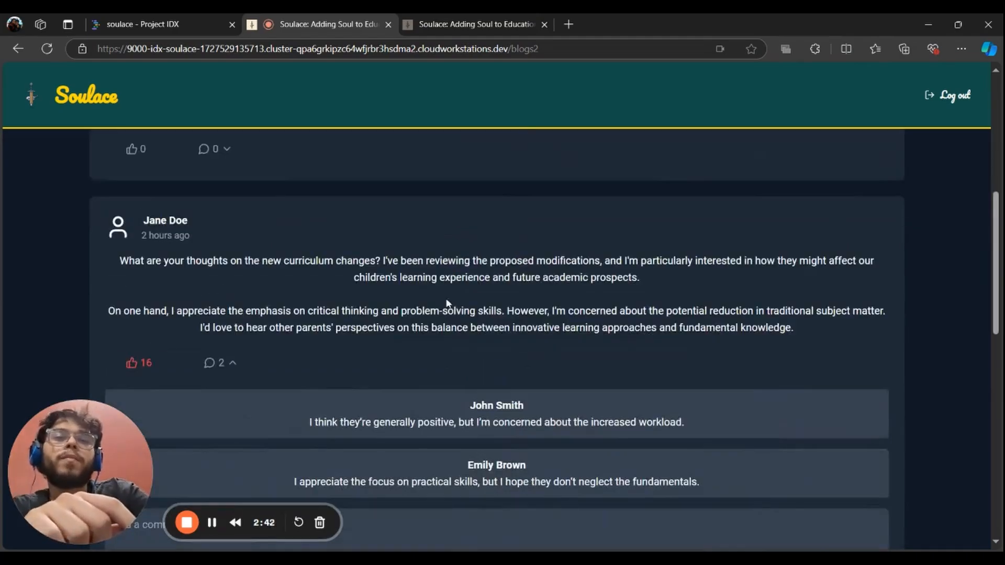
scroll(473, 282, down, 3)
scroll(351, 353, up, 1)
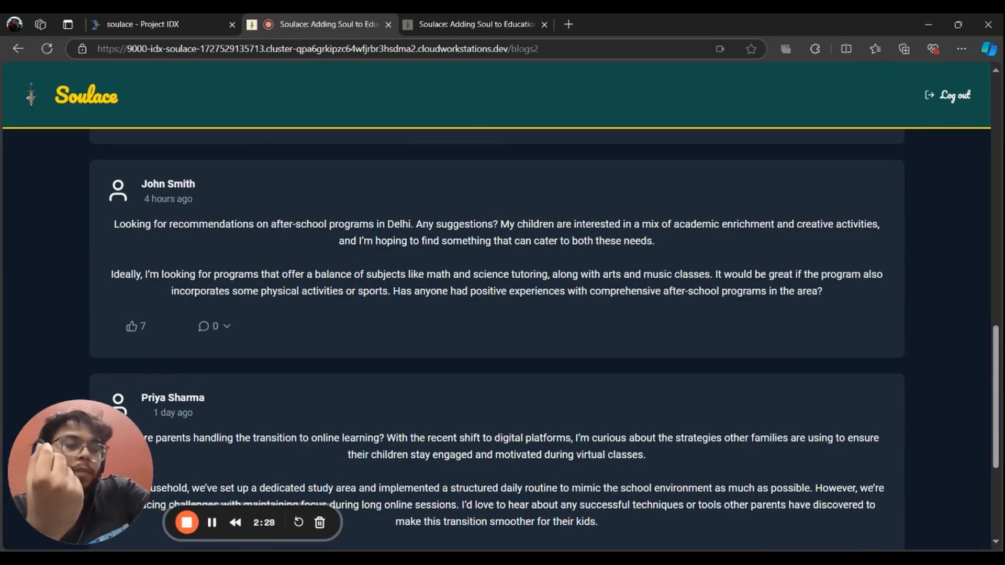
scroll(609, 270, down, 1)
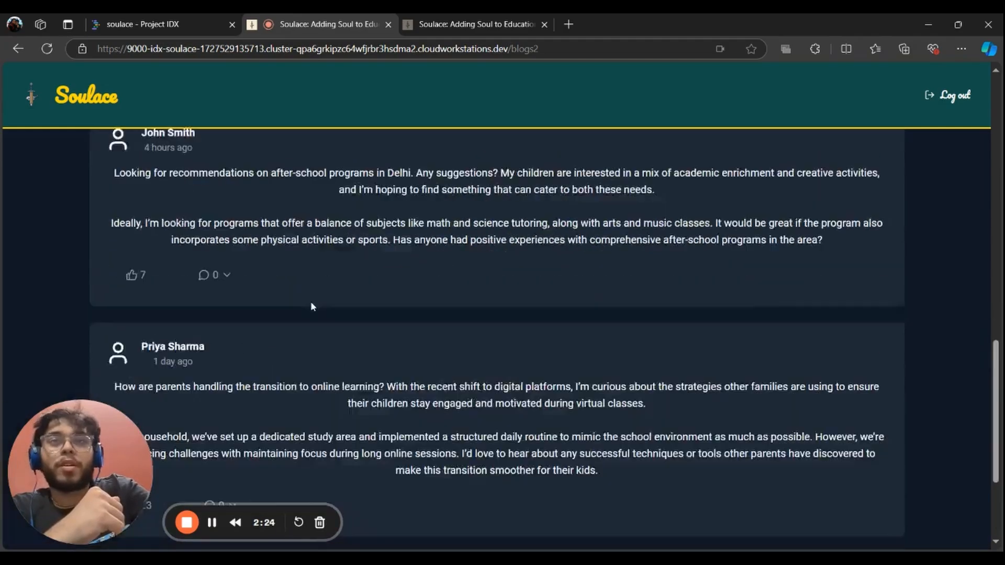
scroll(310, 303, up, 4)
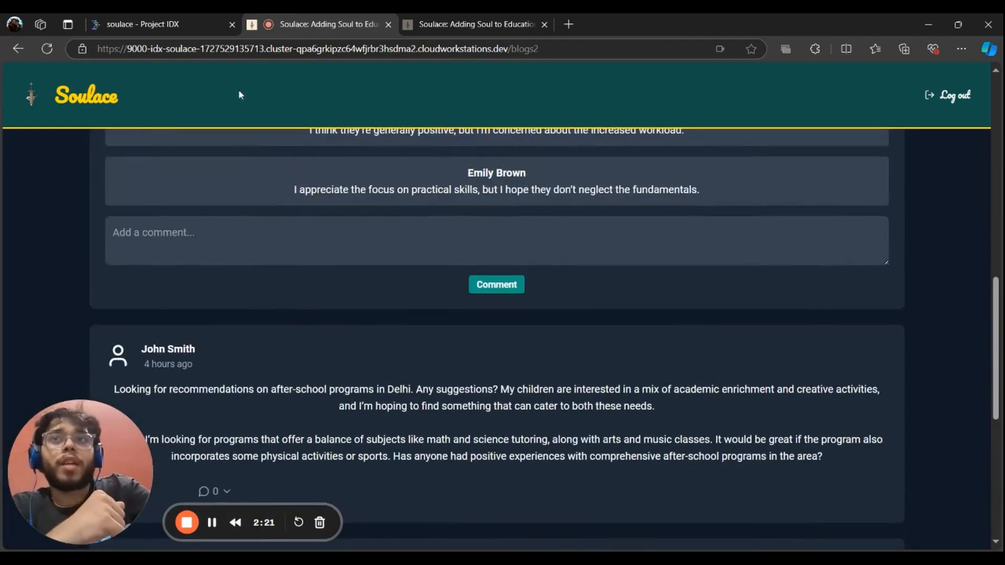
click(87, 94)
Open the School Connect directory and browse the schools and the Add Your School form
scroll(469, 283, down, 8)
click(823, 315)
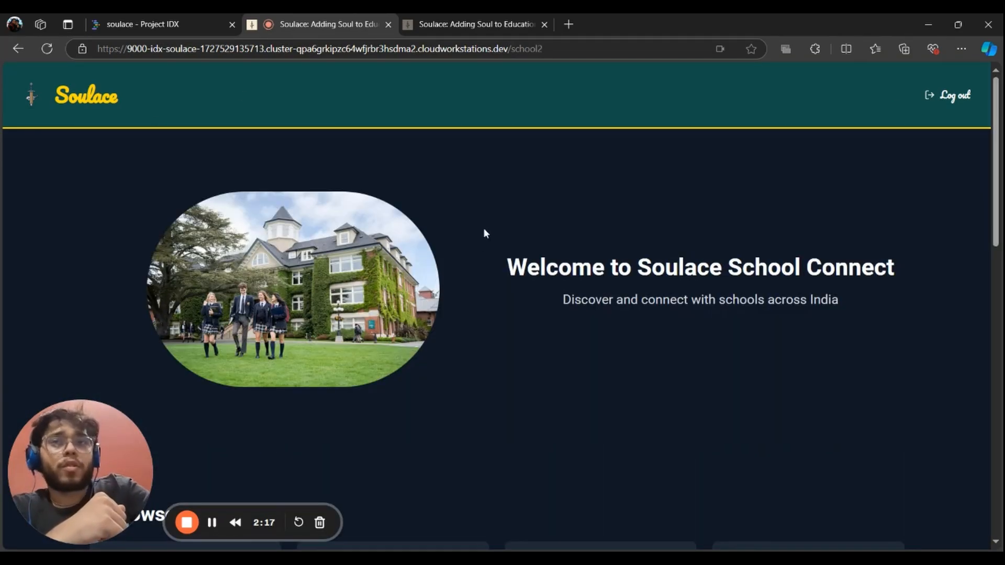
scroll(498, 226, down, 10)
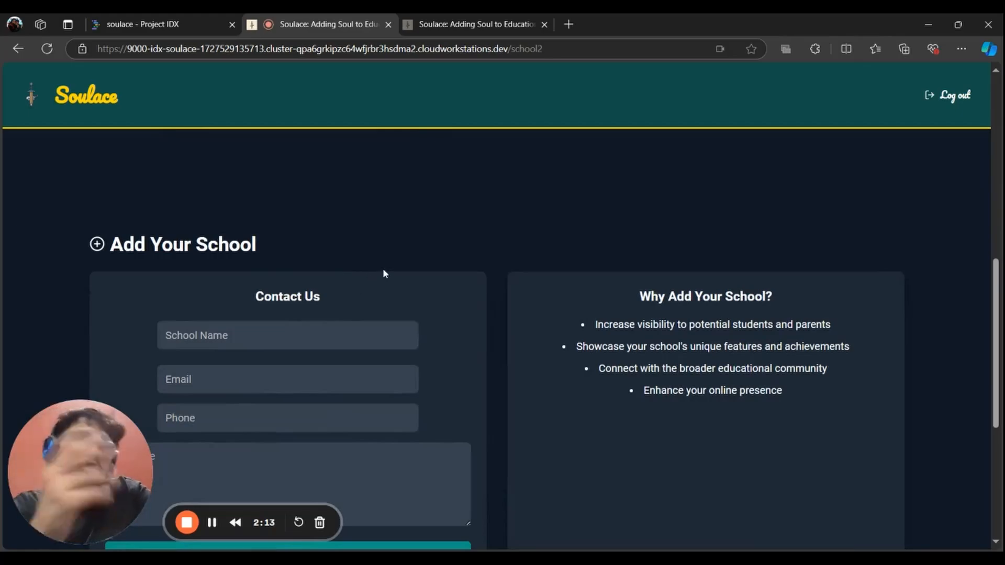
scroll(433, 264, down, 3)
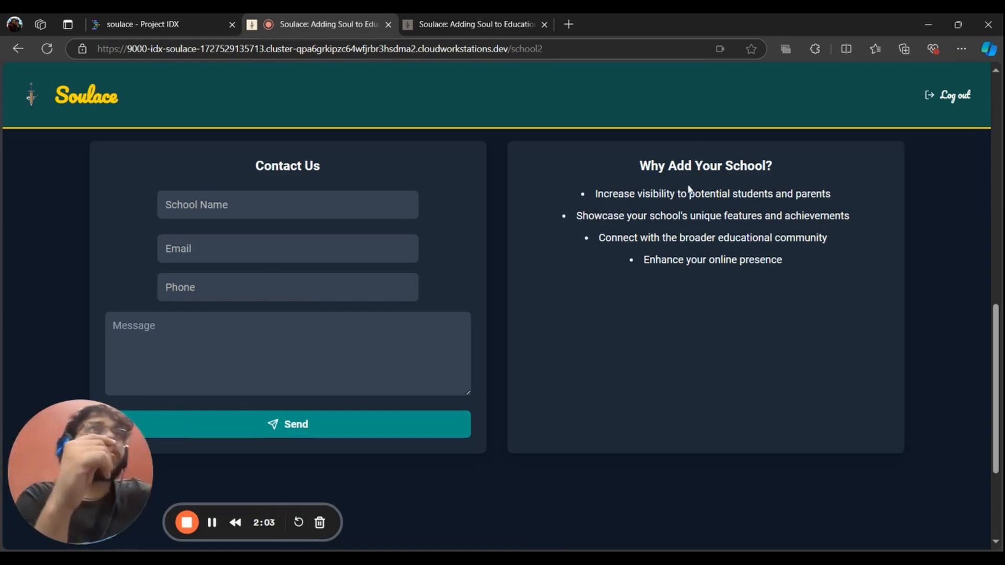
scroll(664, 246, up, 8)
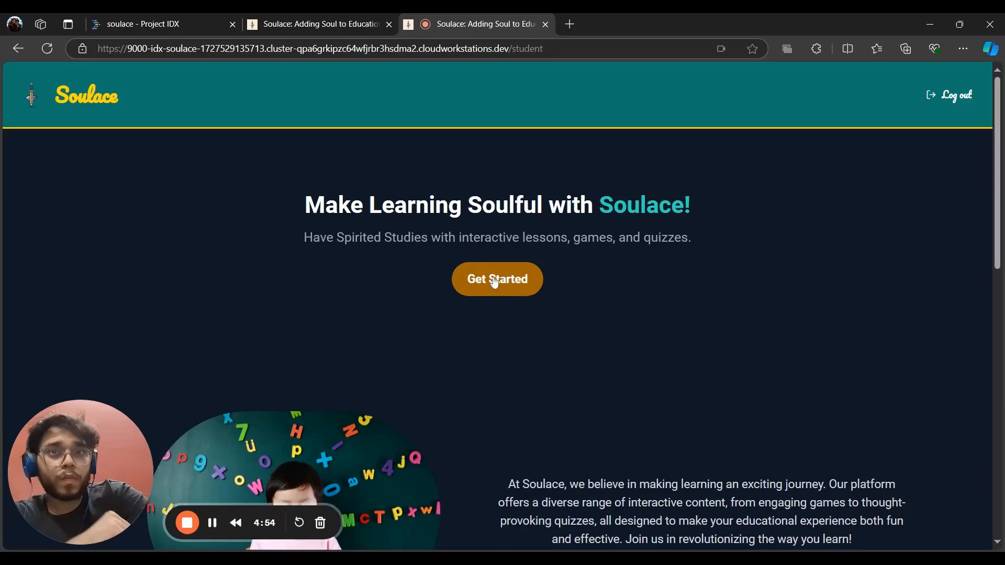
Switch to the student session and open the report card generator form
click(495, 279)
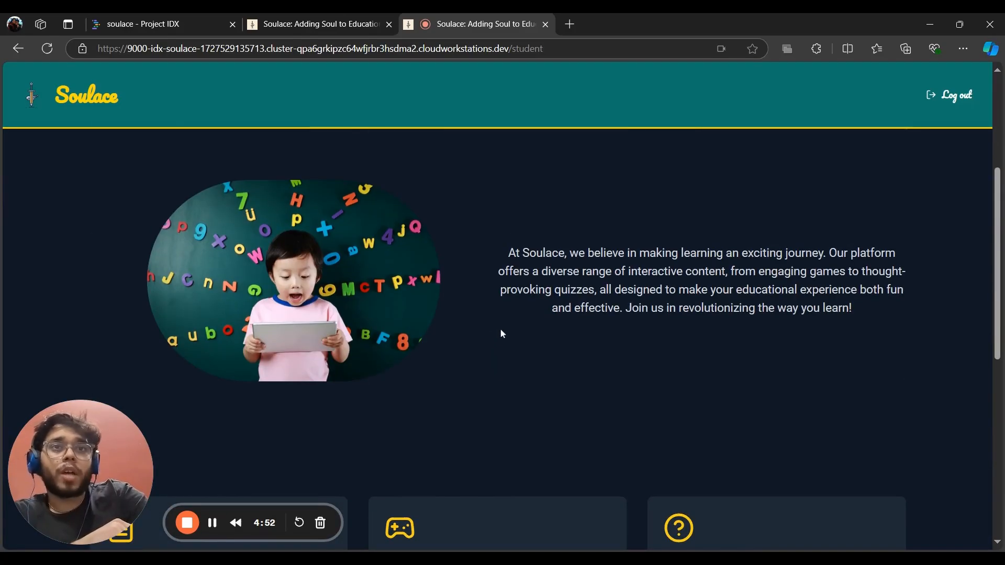
scroll(501, 331, down, 5)
scroll(501, 330, up, 2)
scroll(501, 331, down, 2)
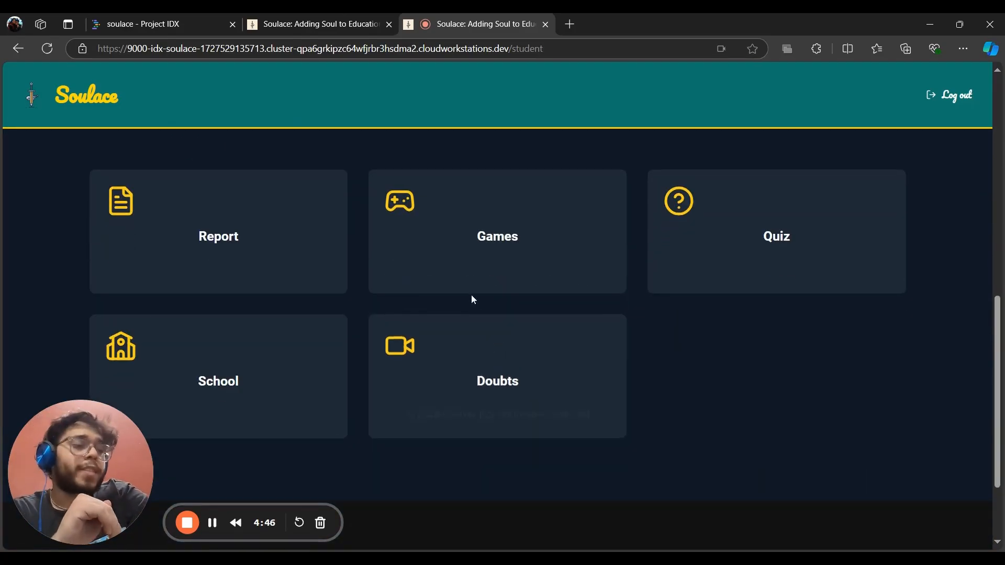
click(293, 262)
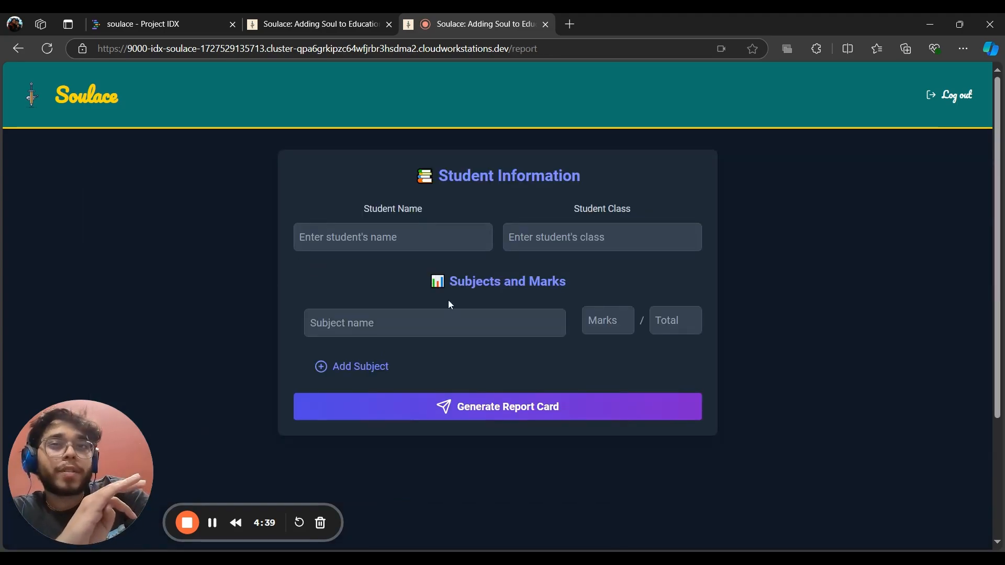
click(212, 523)
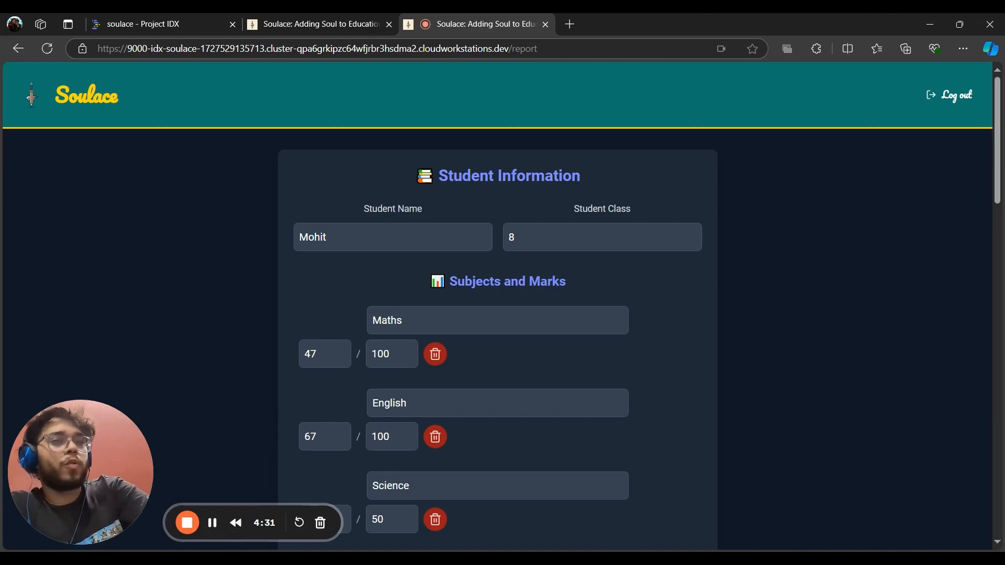
scroll(421, 306, down, 3)
Review the generated report card and expand the Social and Science score details
scroll(420, 304, down, 10)
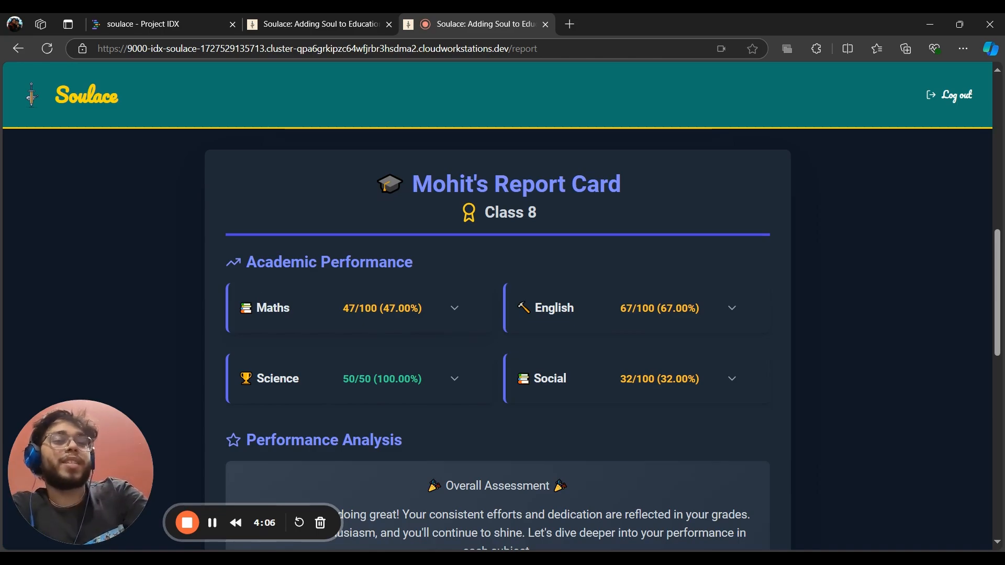
scroll(433, 290, down, 5)
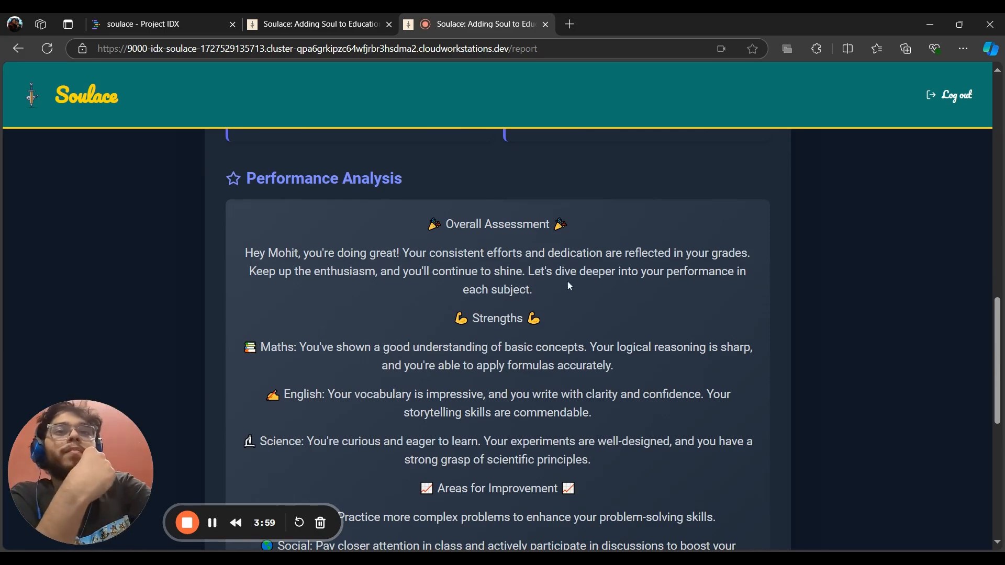
scroll(569, 286, up, 2)
scroll(545, 392, down, 1)
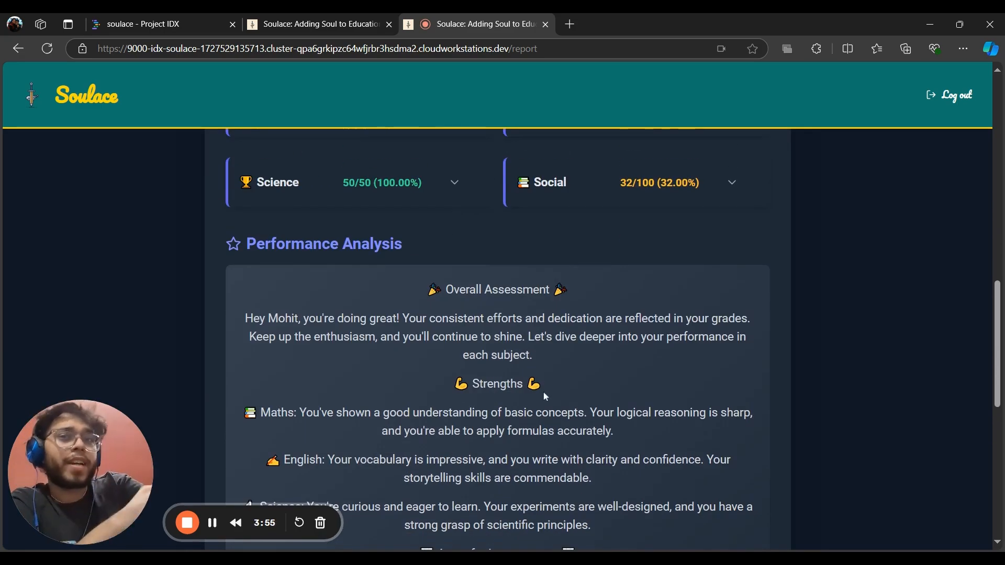
scroll(544, 396, up, 1)
click(715, 250)
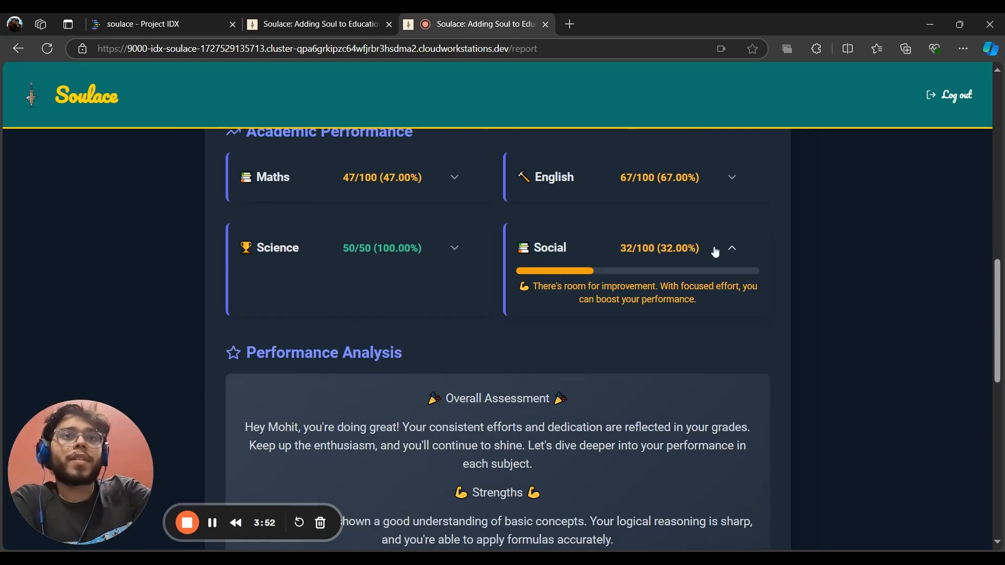
click(455, 247)
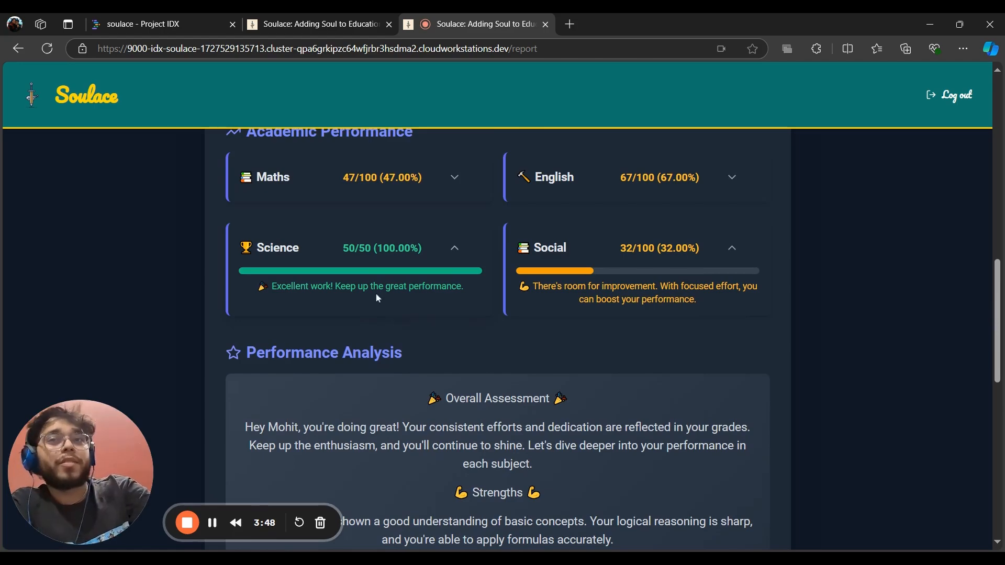
Scroll to the Performance Analysis showing strengths and improvement areas
scroll(377, 297, down, 5)
scroll(377, 298, up, 1)
scroll(377, 298, down, 1)
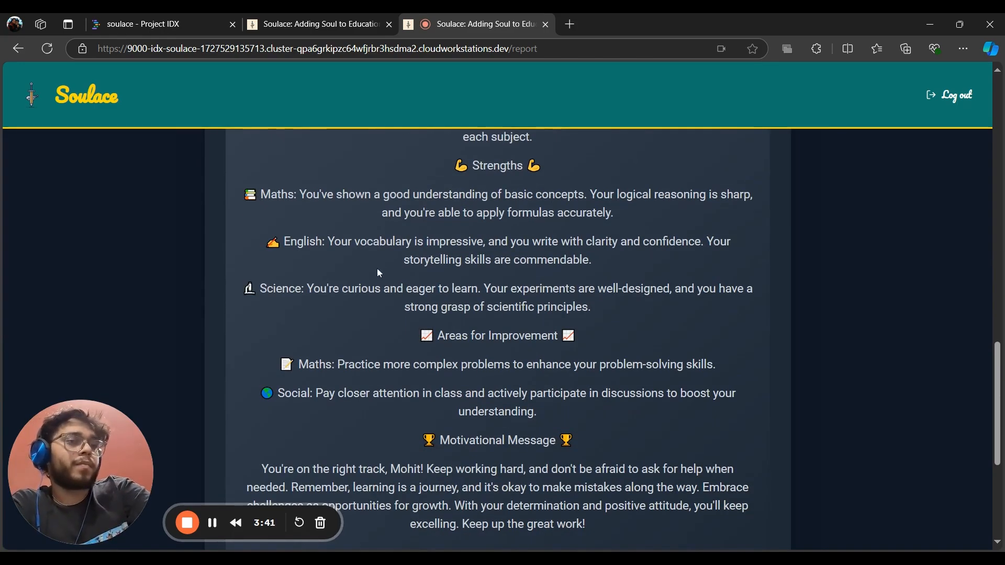
scroll(482, 314, down, 3)
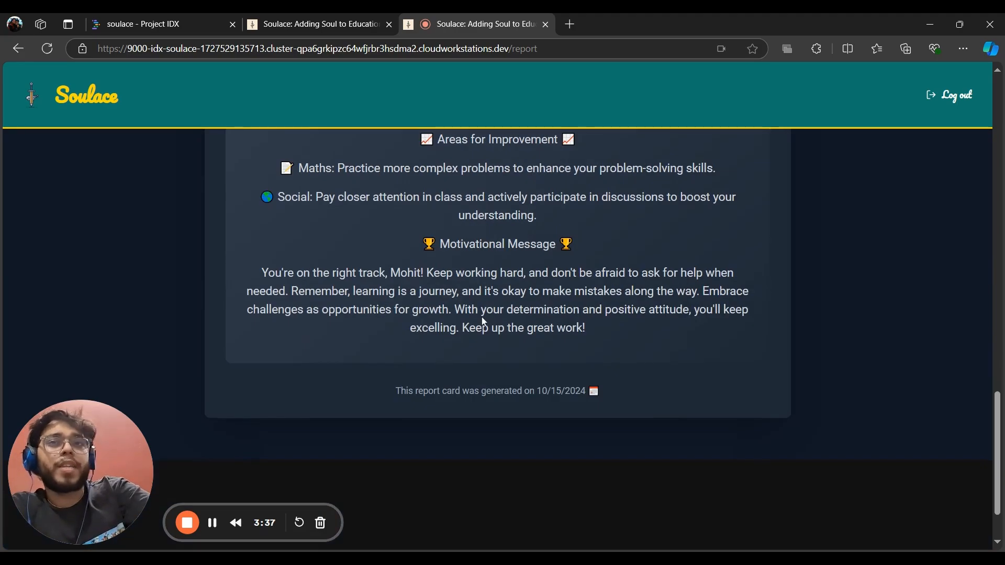
scroll(483, 329, up, 2)
scroll(573, 360, up, 4)
scroll(580, 374, up, 2)
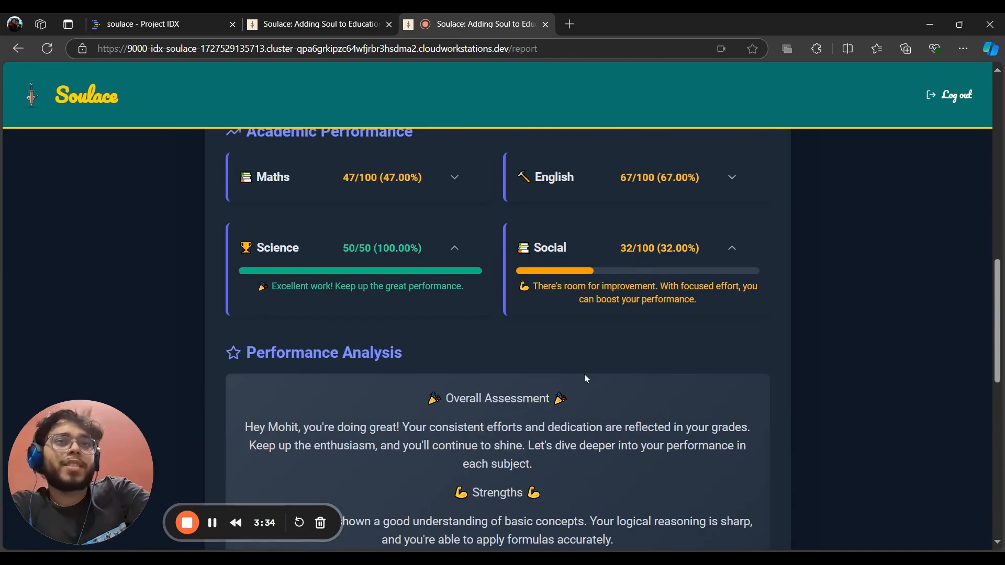
scroll(588, 372, up, 4)
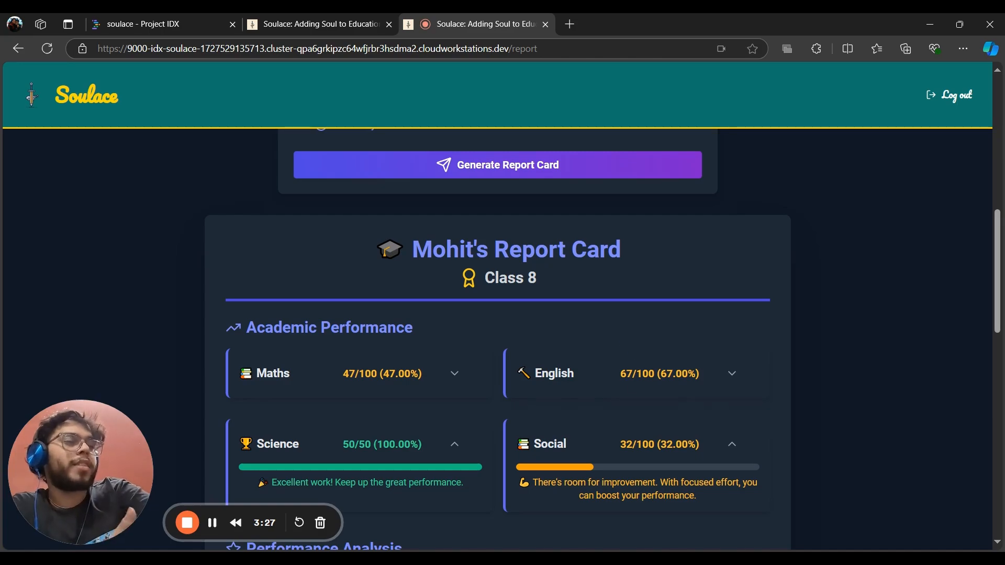
scroll(549, 414, down, 6)
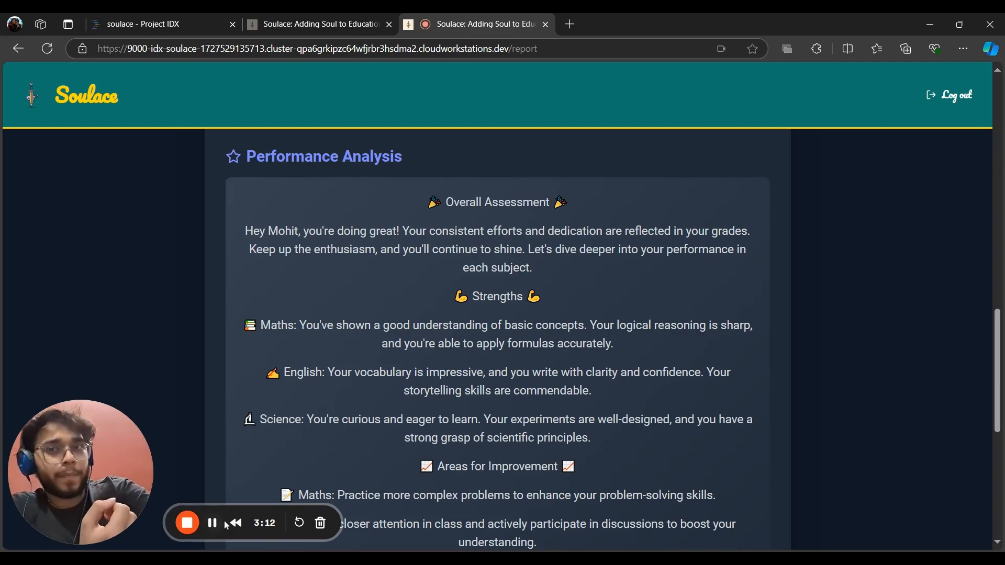
Go back to the student home page and open the Abacus game from Games
click(19, 48)
scroll(548, 426, down, 8)
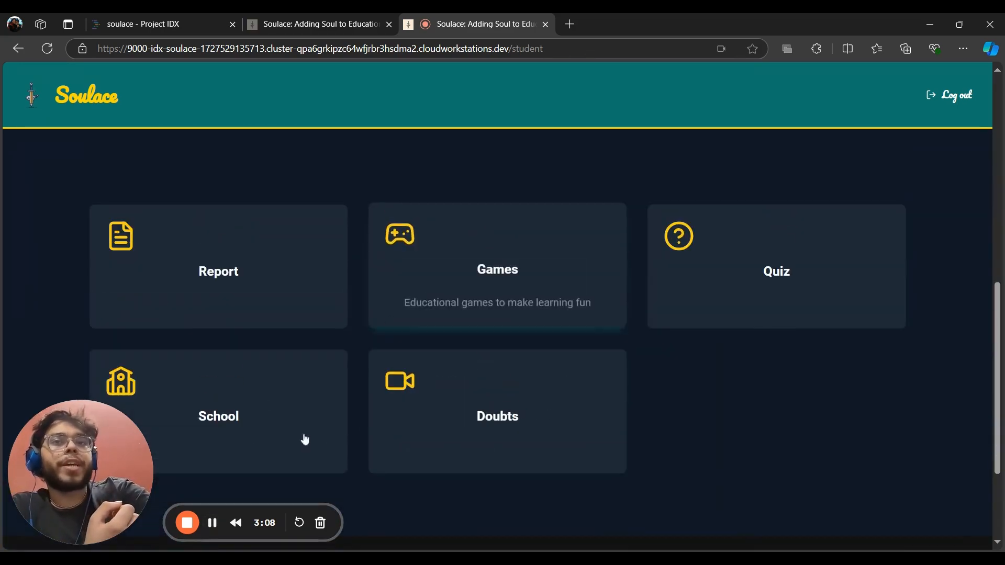
click(303, 440)
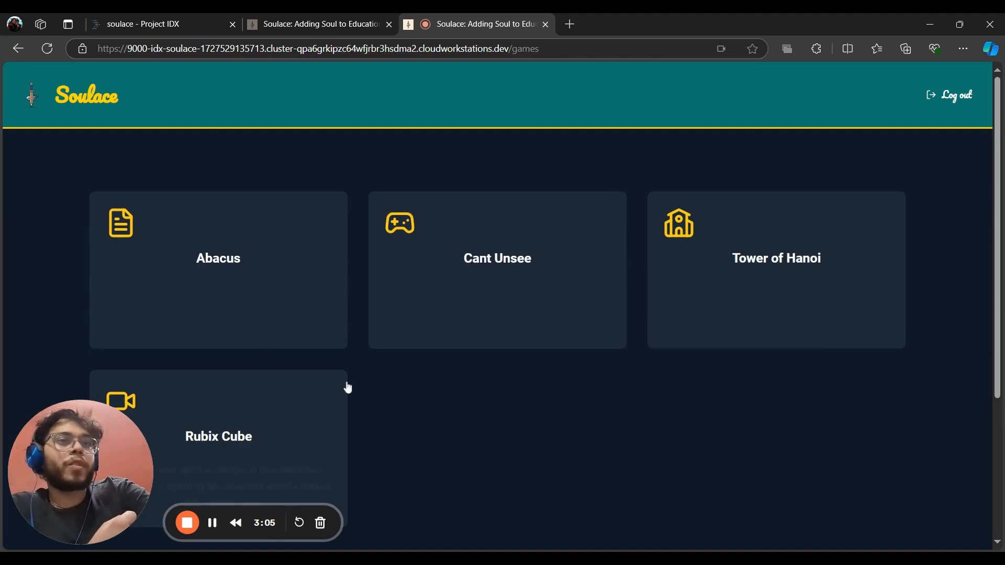
click(245, 309)
scroll(581, 335, down, 5)
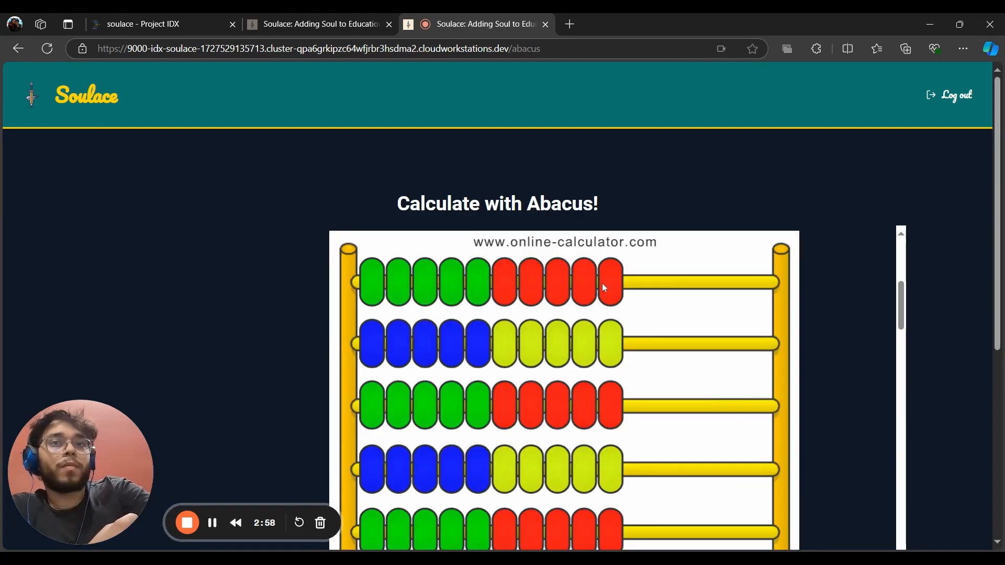
Slide two red top-row and two yellow second-row beads right, then go back
drag(602, 284, 751, 293)
click(596, 281)
click(613, 344)
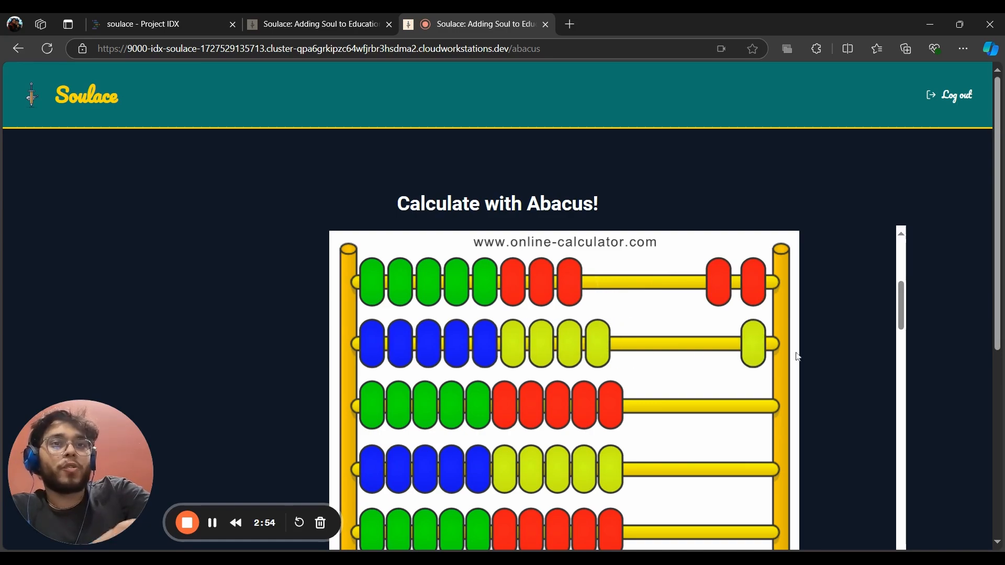
click(599, 346)
scroll(534, 400, down, 5)
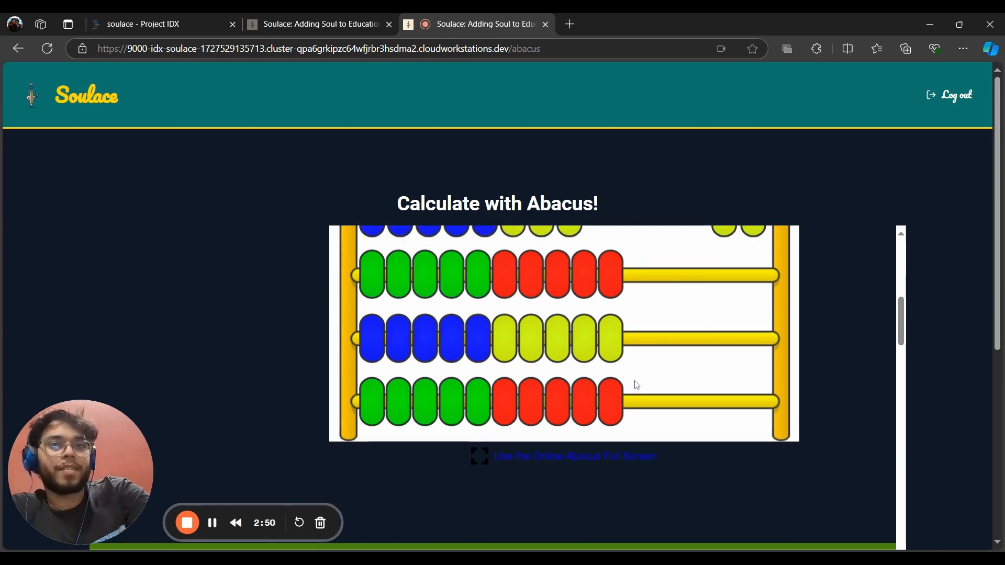
scroll(636, 410, up, 5)
key(alt+Left)
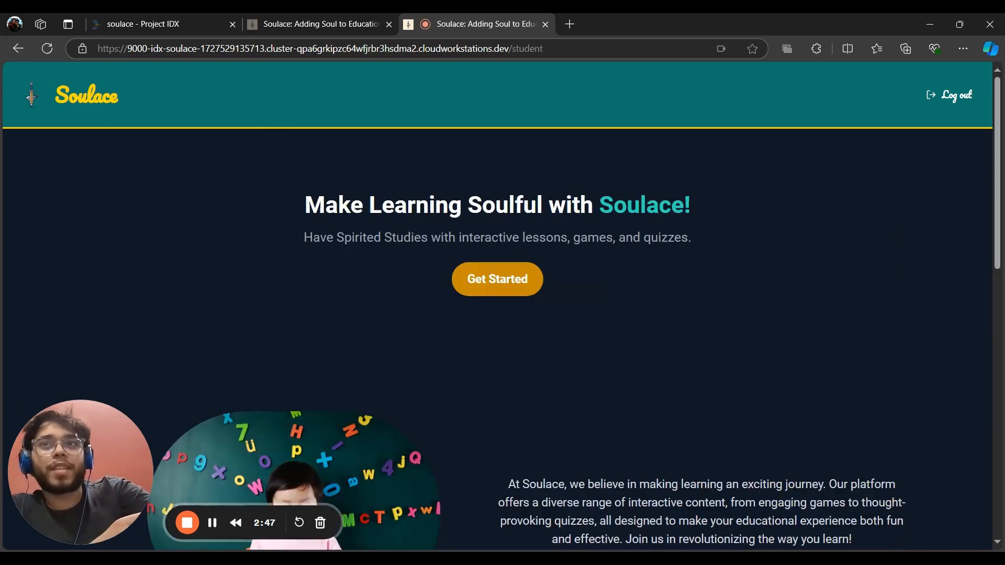
scroll(523, 291, down, 10)
Play the Cant Unsee tutorial round by picking the left image, then open Rubik's Cube
click(570, 293)
click(576, 281)
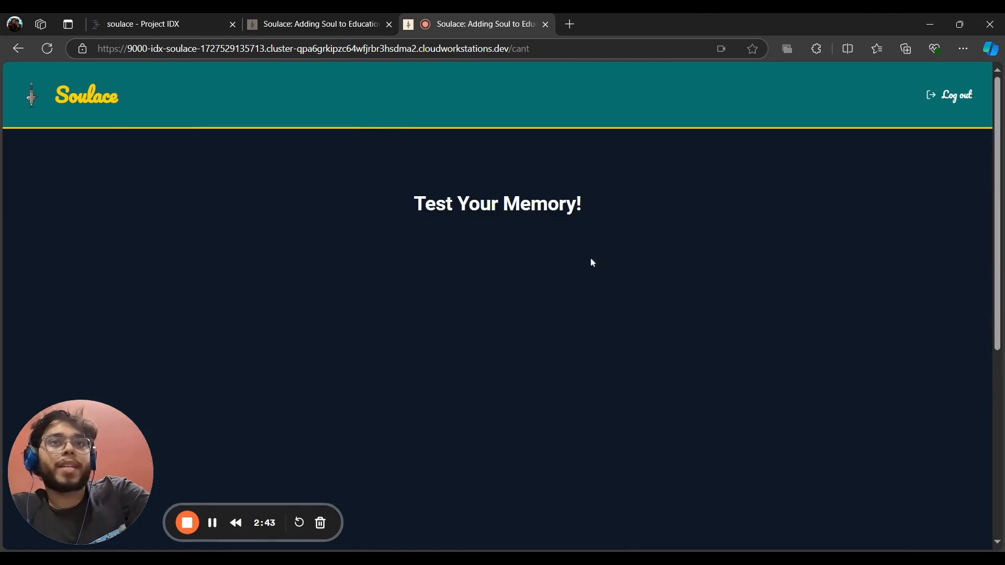
scroll(621, 271, down, 1)
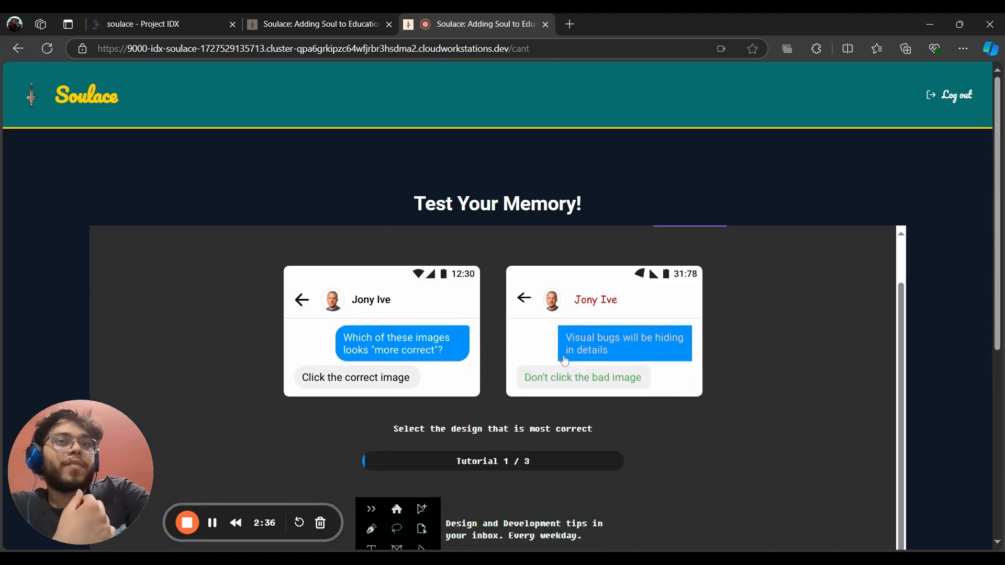
click(411, 332)
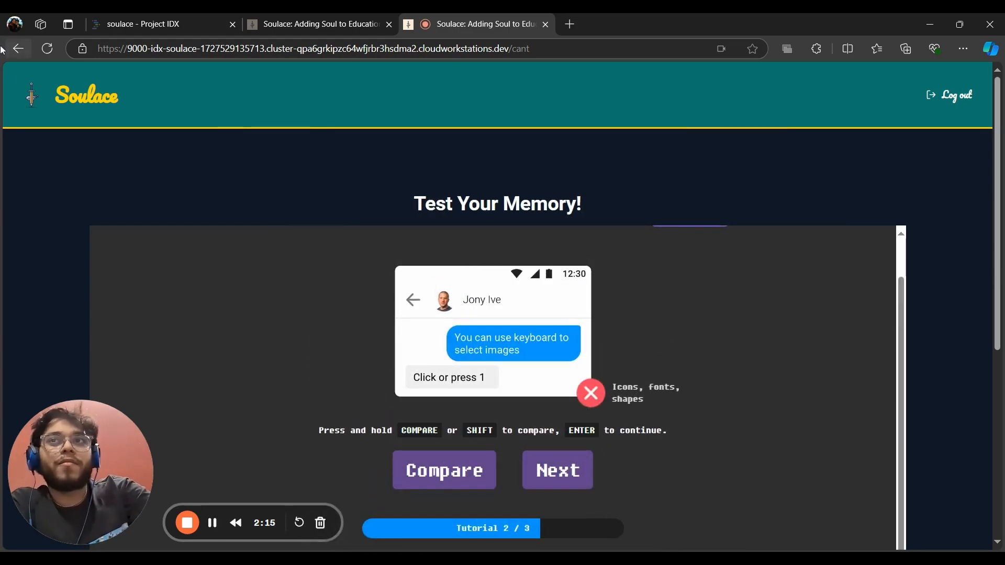
click(17, 48)
click(267, 413)
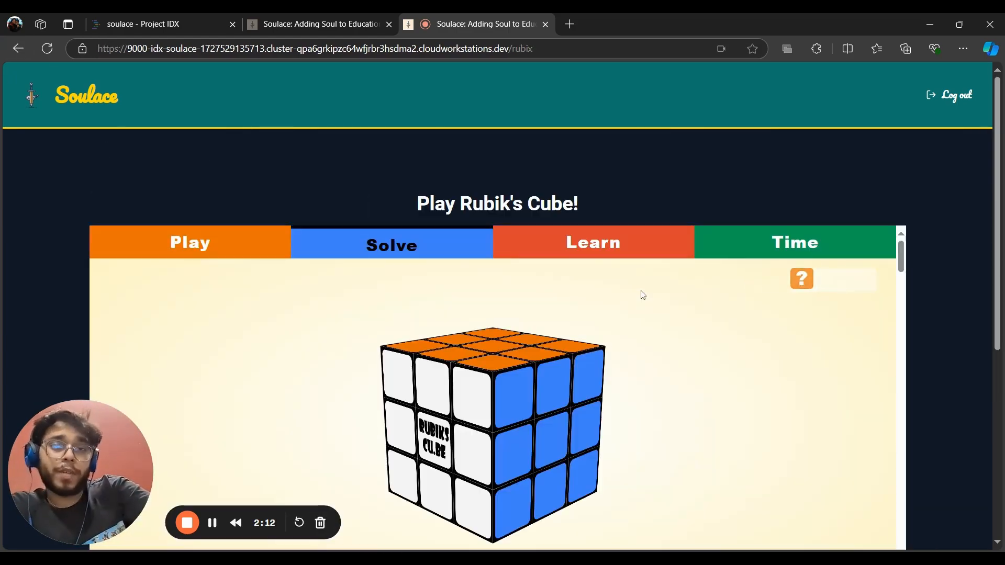
Twist the cube's front, top, middle and right layers, then return to the student home page
scroll(493, 309, down, 2)
scroll(498, 330, up, 2)
drag(518, 368, 643, 442)
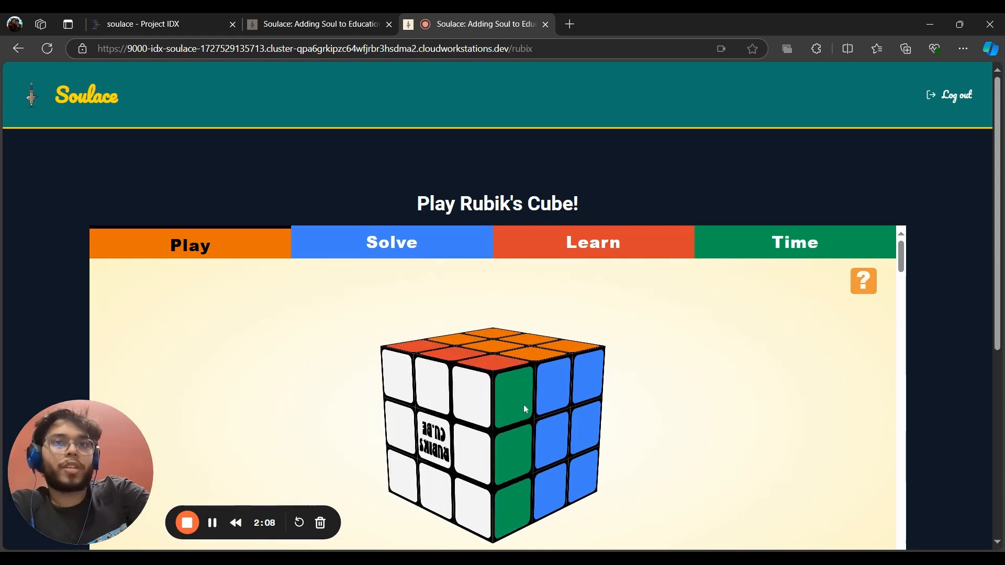
drag(525, 407, 420, 436)
drag(492, 351, 462, 481)
drag(505, 401, 370, 407)
drag(473, 395, 473, 476)
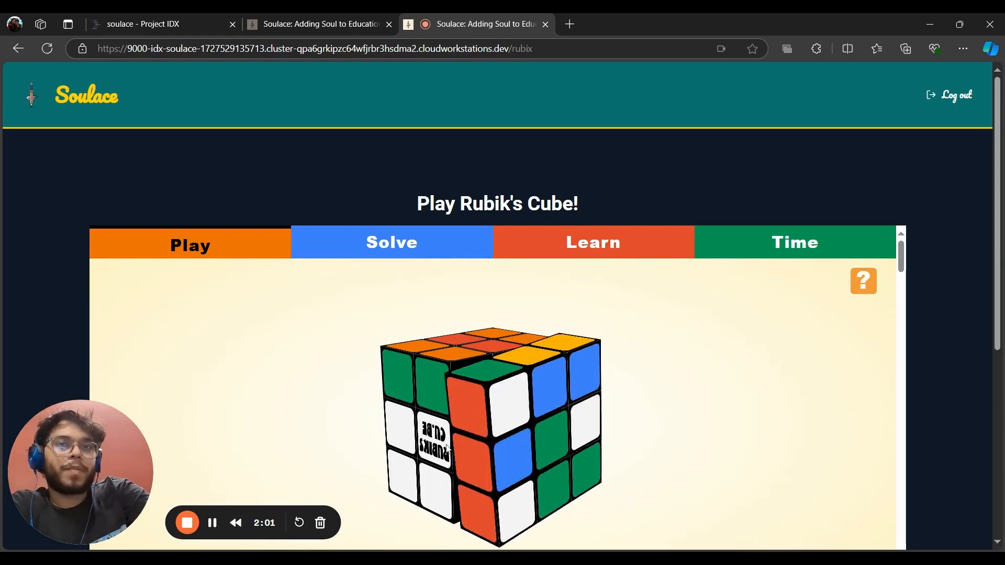
drag(515, 400, 630, 372)
click(94, 96)
scroll(426, 297, down, 10)
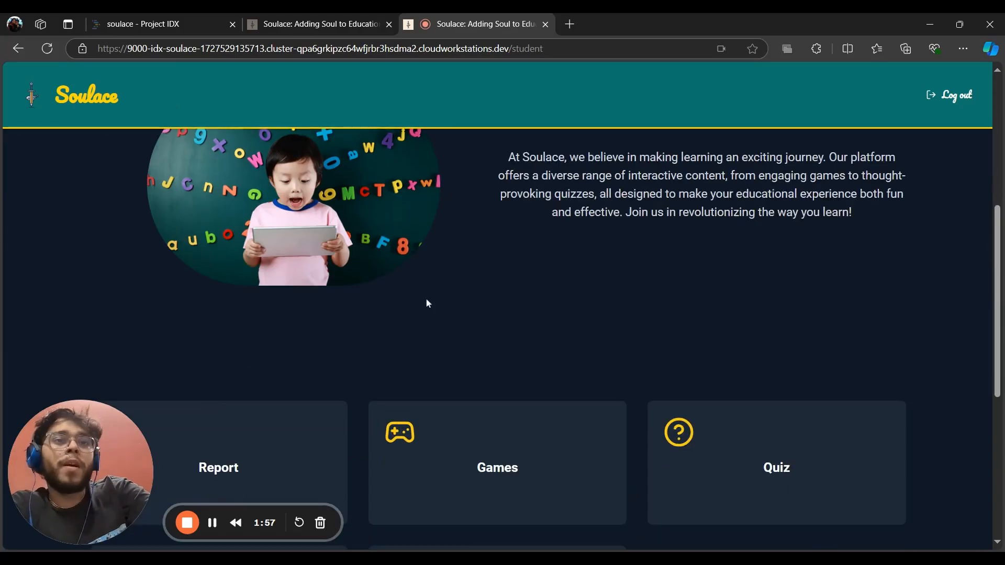
Generate a quiz with subject English and class level 10
click(684, 299)
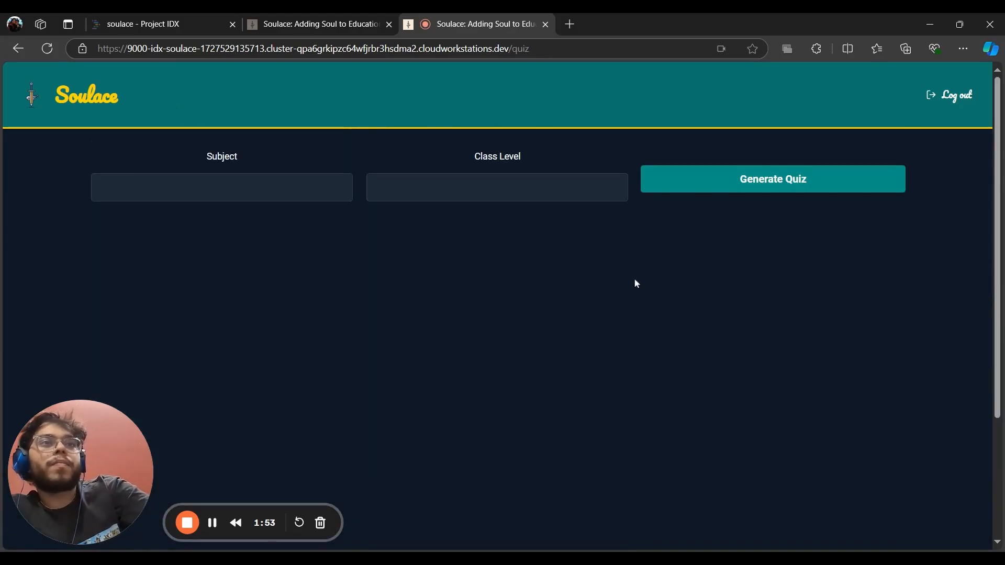
click(189, 187)
text(E)
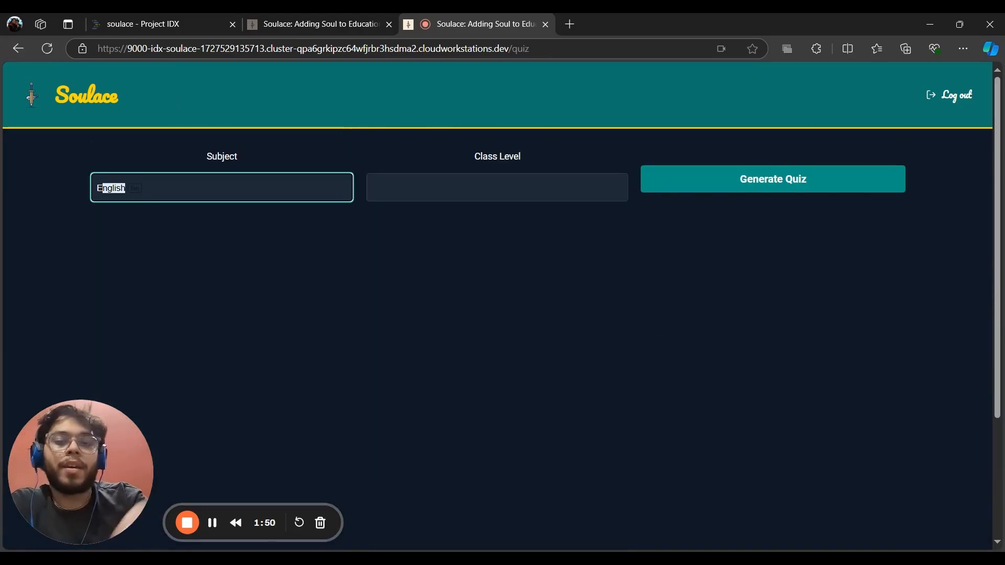
text(nglish)
key(Tab)
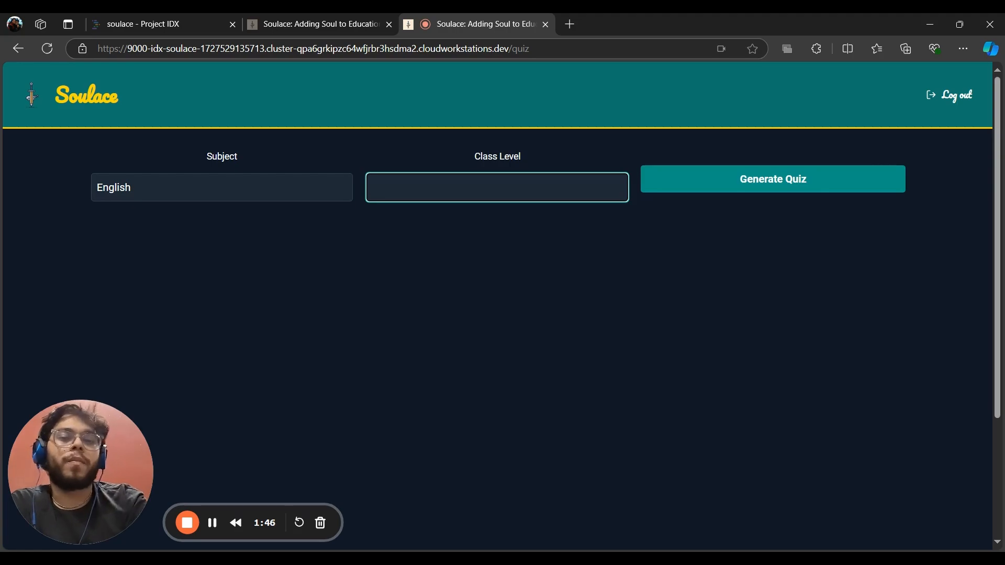
click(759, 175)
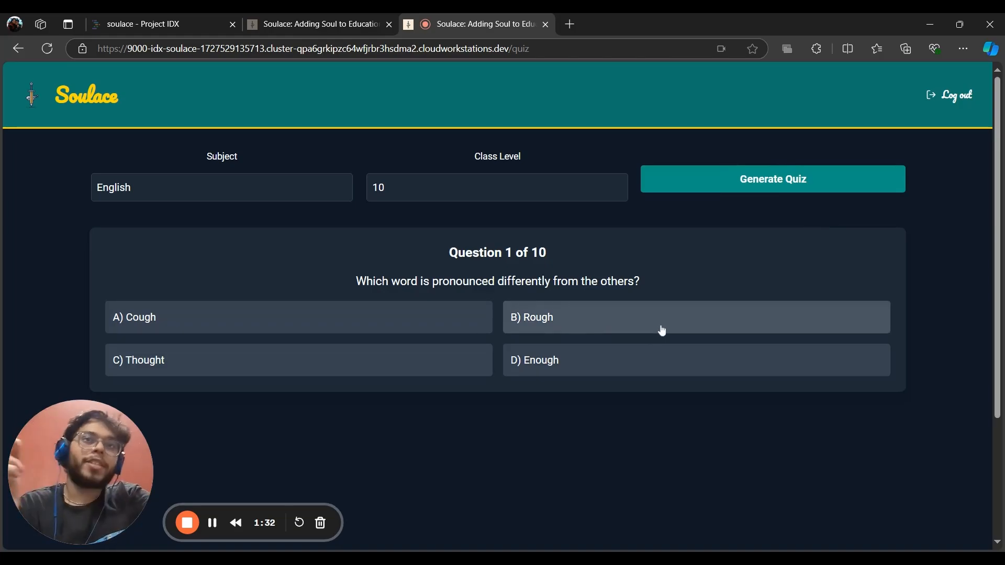
Answer questions 1–3 with Cough, 'He is taller than me' and At
click(476, 318)
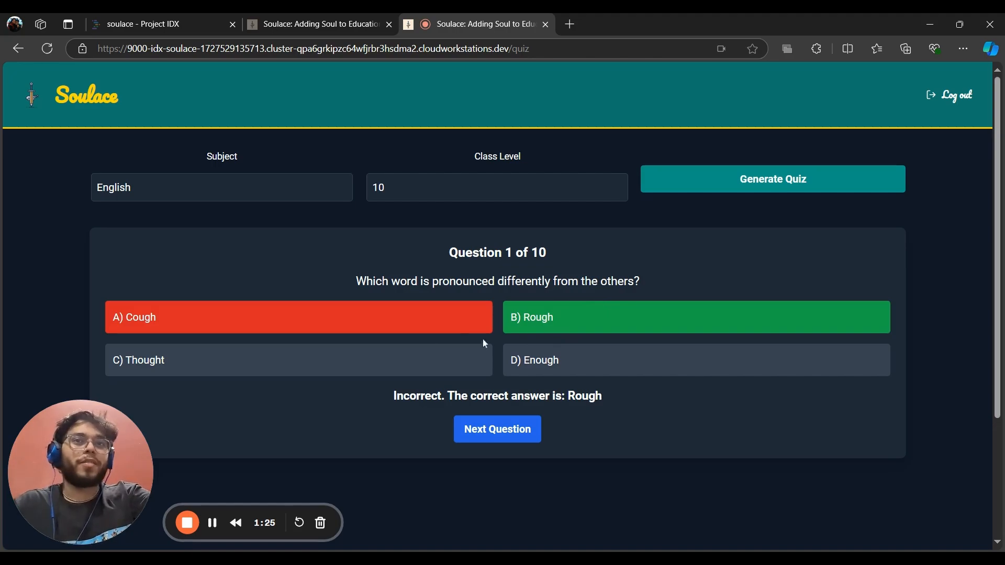
click(522, 418)
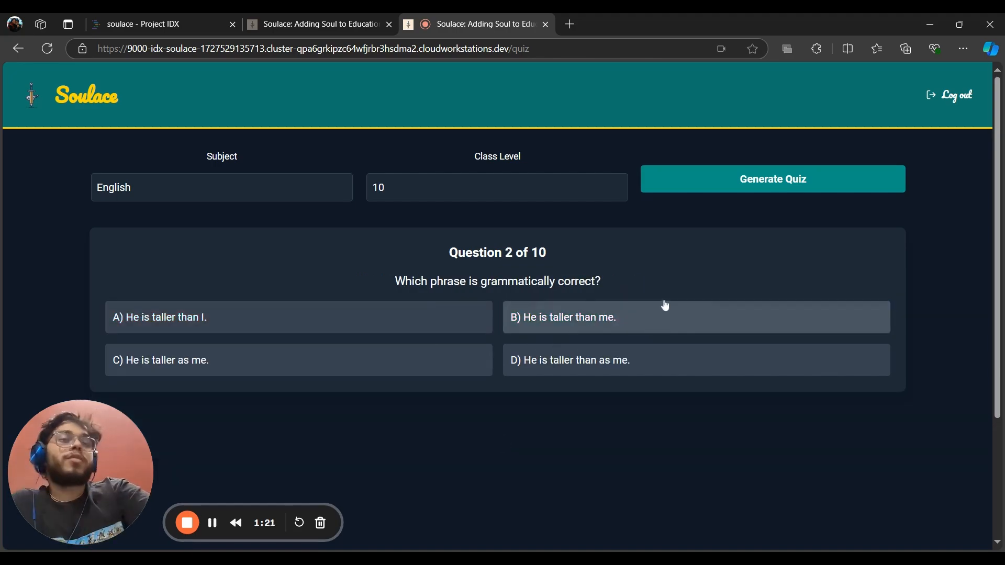
click(602, 320)
click(495, 427)
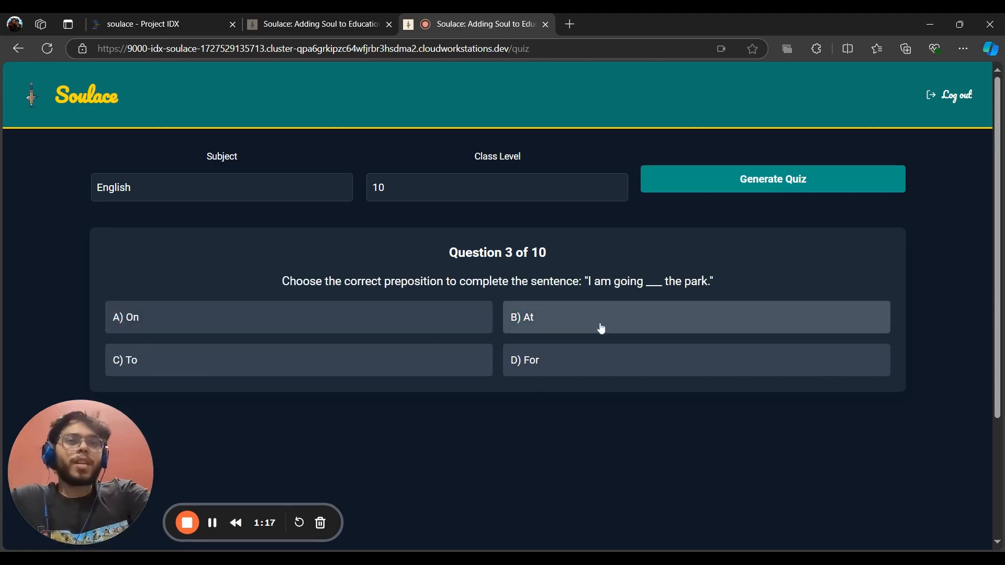
click(618, 316)
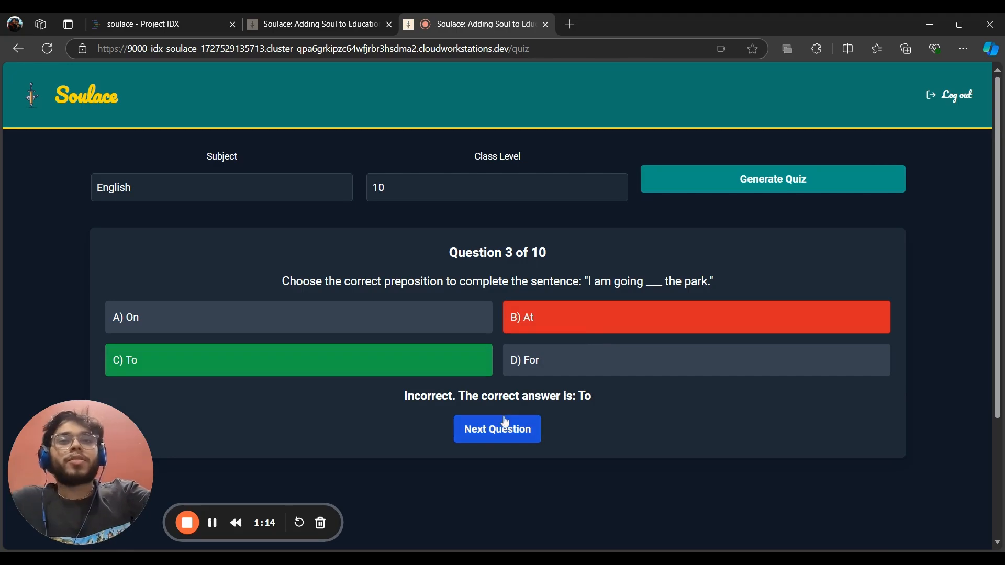
click(222, 187)
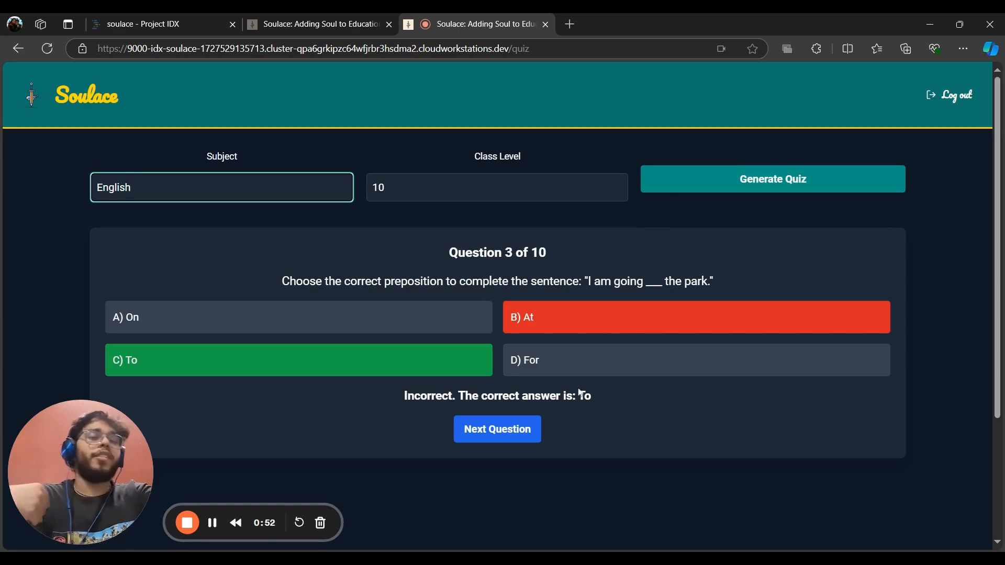
Return to the student home page and scroll down to the feature cards
click(86, 95)
scroll(614, 337, down, 6)
scroll(617, 343, down, 5)
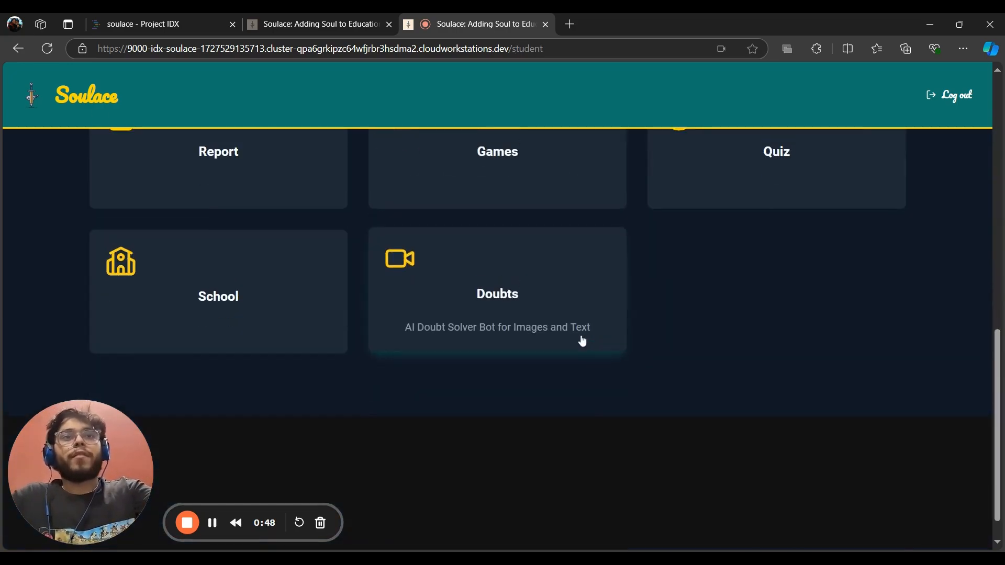
Browse the four schools and the Add Your School section, then return to the student home
click(312, 345)
scroll(489, 291, down, 6)
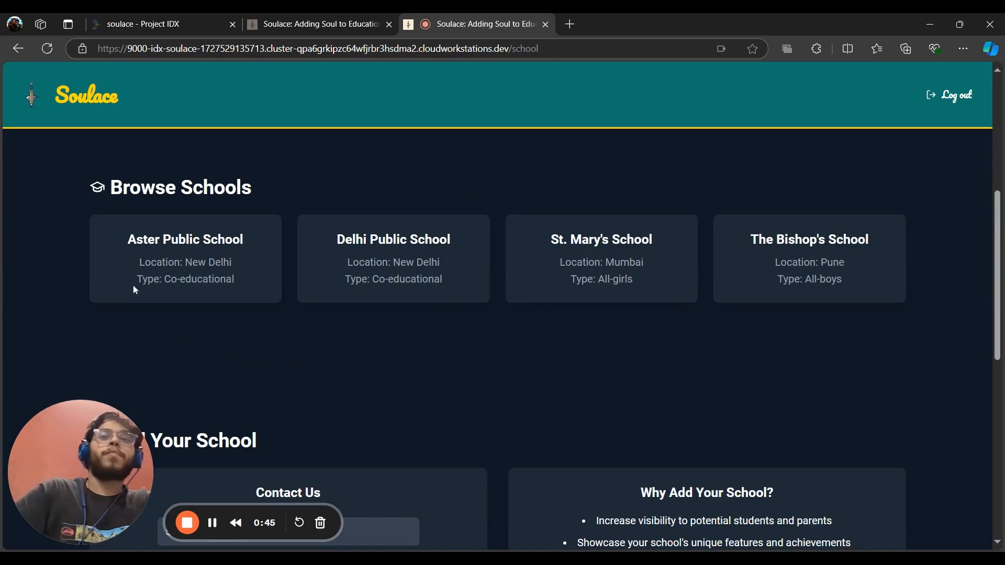
scroll(590, 312, down, 6)
scroll(906, 249, up, 2)
scroll(397, 311, up, 4)
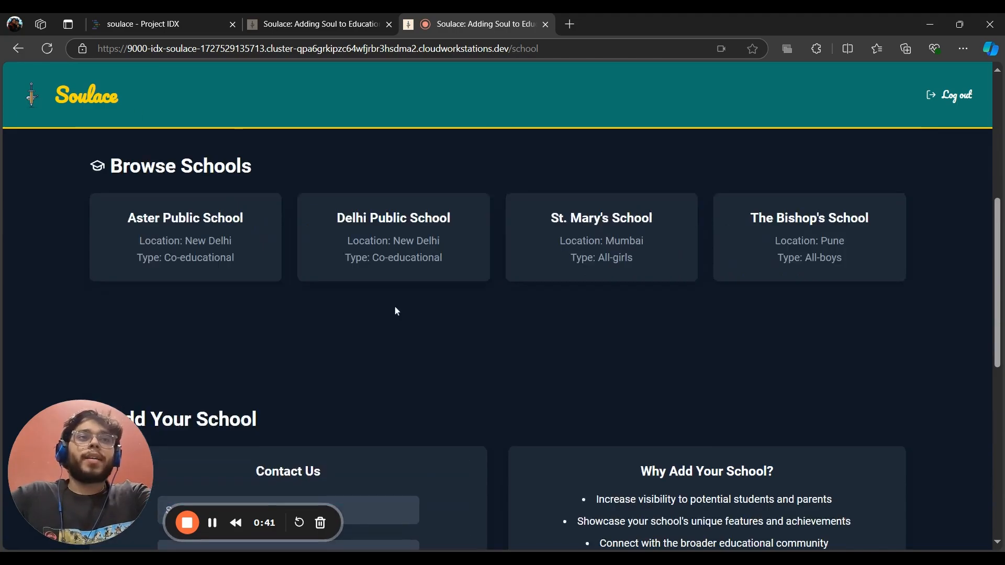
scroll(418, 314, up, 3)
scroll(476, 181, up, 4)
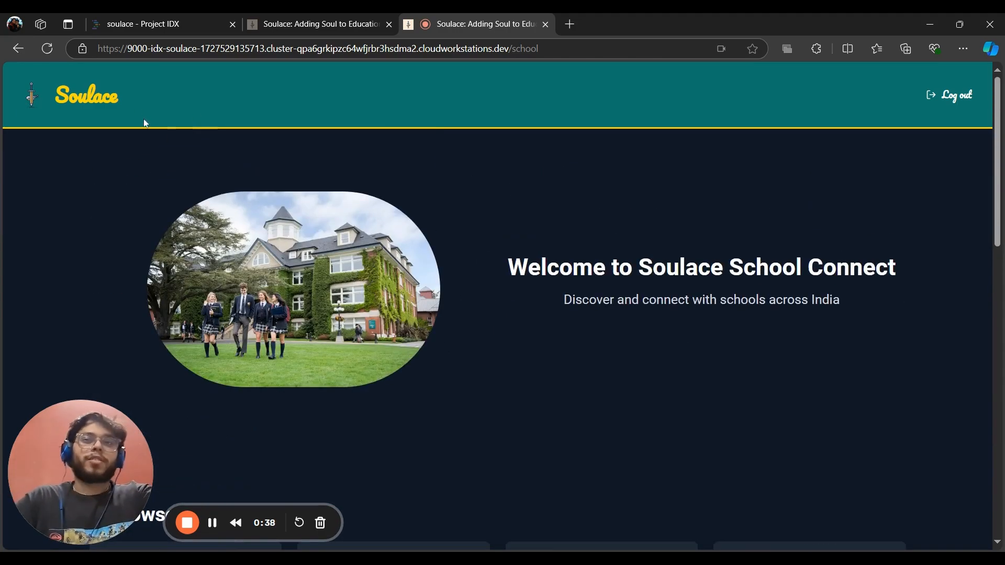
click(124, 97)
scroll(461, 231, down, 10)
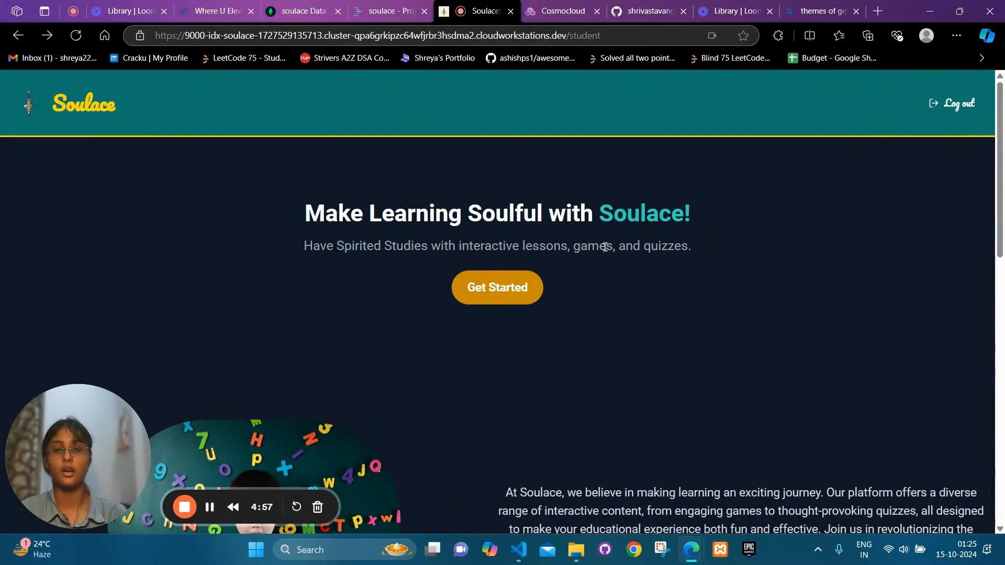
Upload the OIP geography image from Downloads to the Doubt Solver Bot and process it
scroll(689, 387, down, 10)
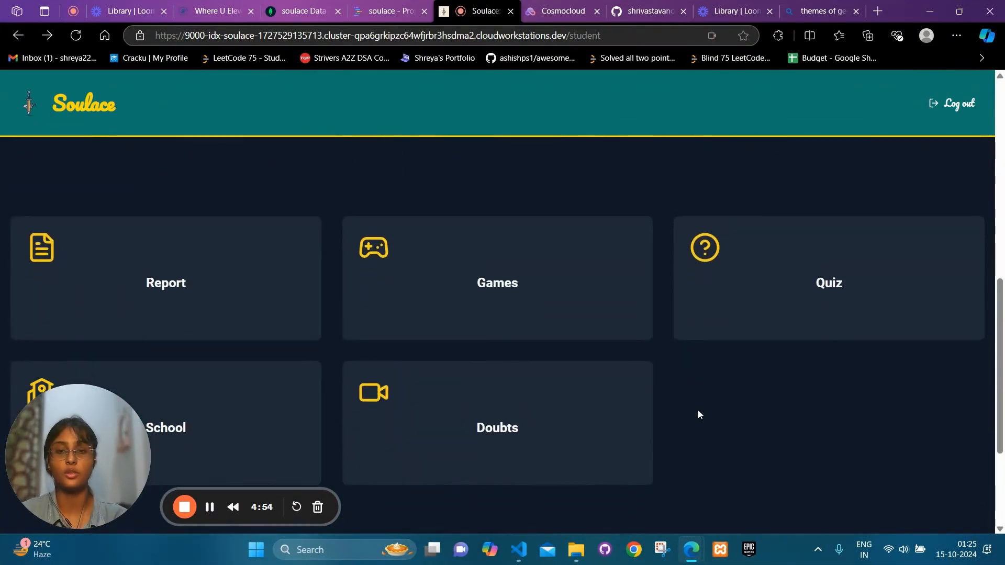
click(557, 425)
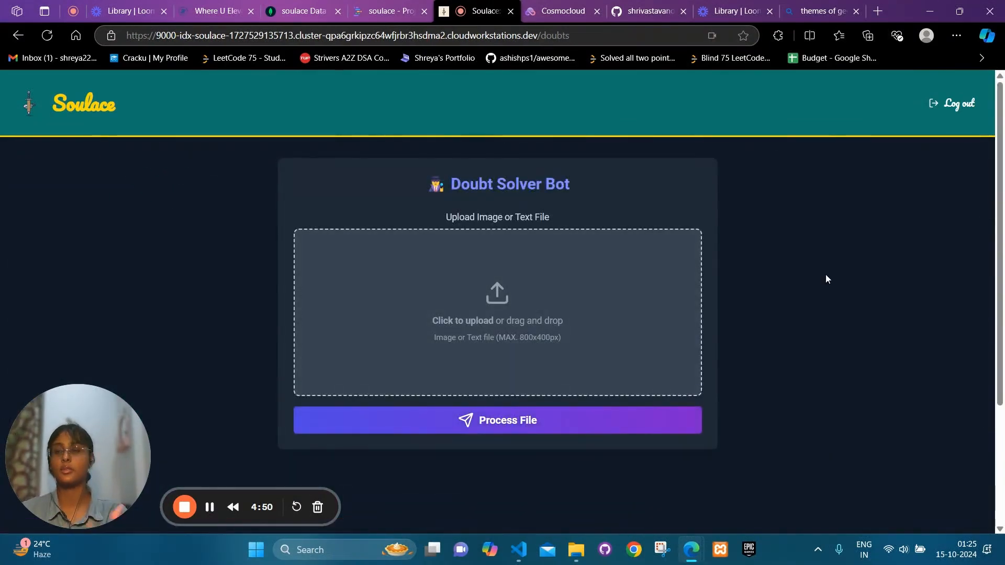
click(498, 334)
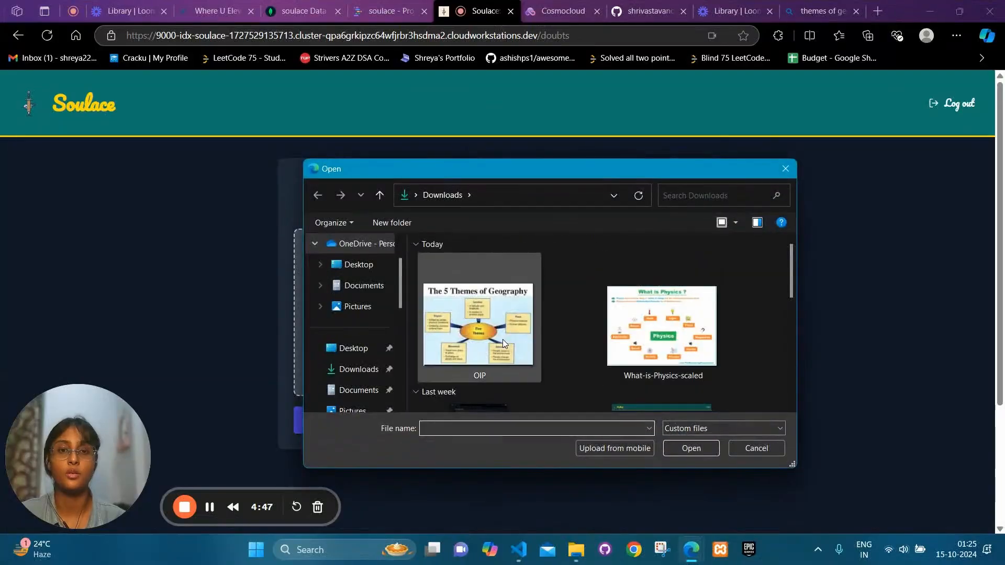
click(502, 340)
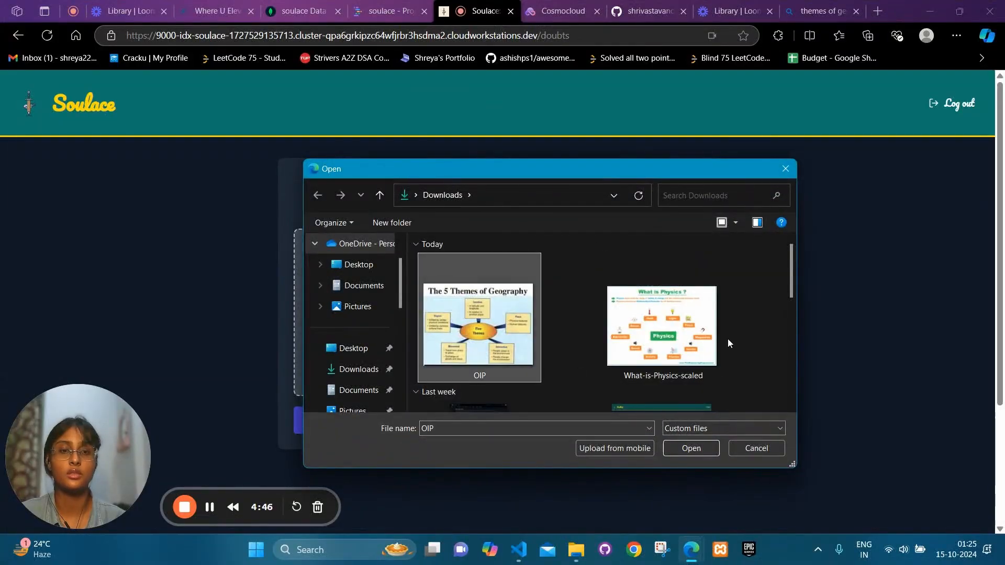
click(696, 451)
click(486, 419)
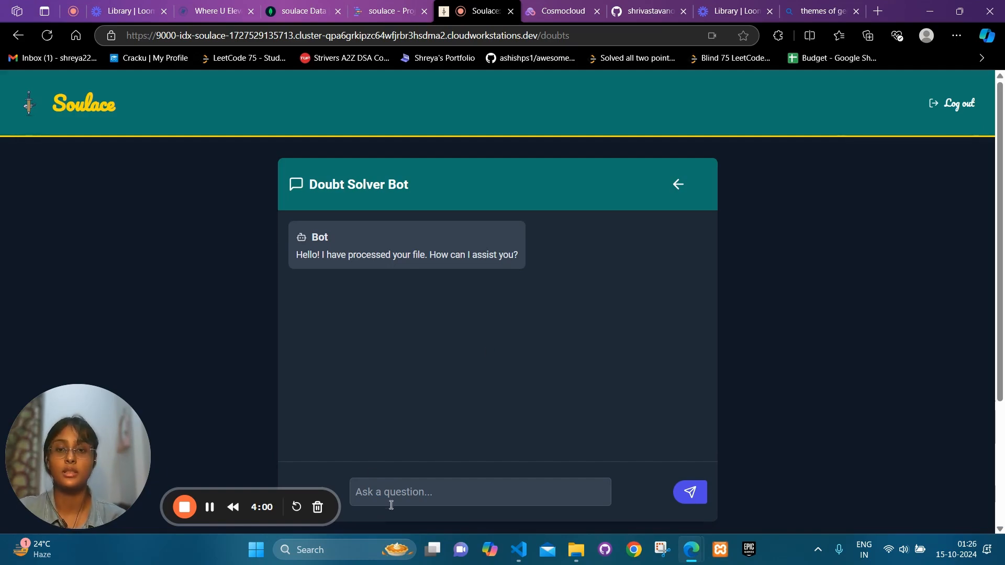
Ask the Doubt Solver Bot 'what are geograohy locations'
click(400, 493)
text(w)
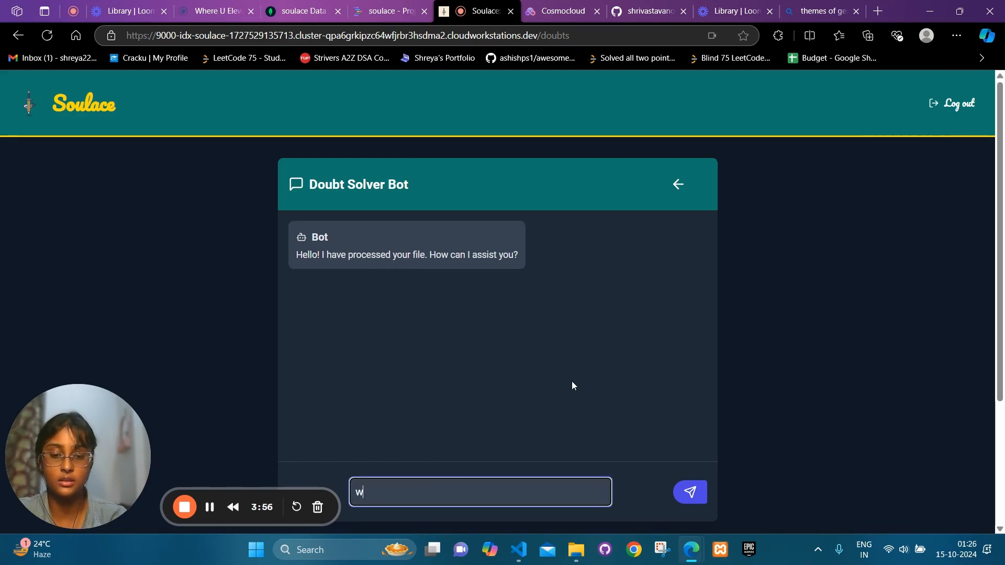
text(hat are geograohy )
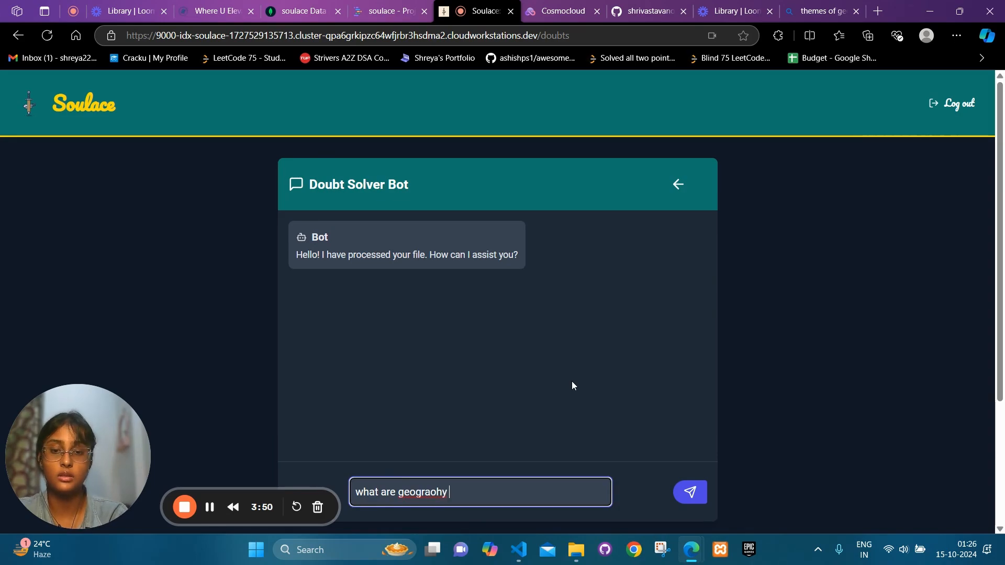
text(locations)
key(Return)
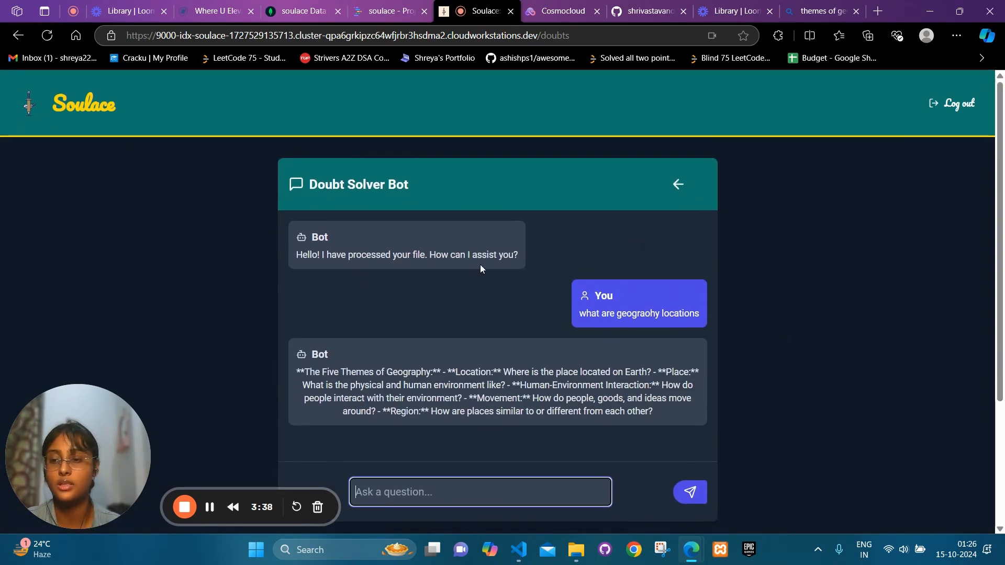
Review the Cosmocloud project's ten APIs, then go back to the Doubt Solver Bot's upload form
click(557, 5)
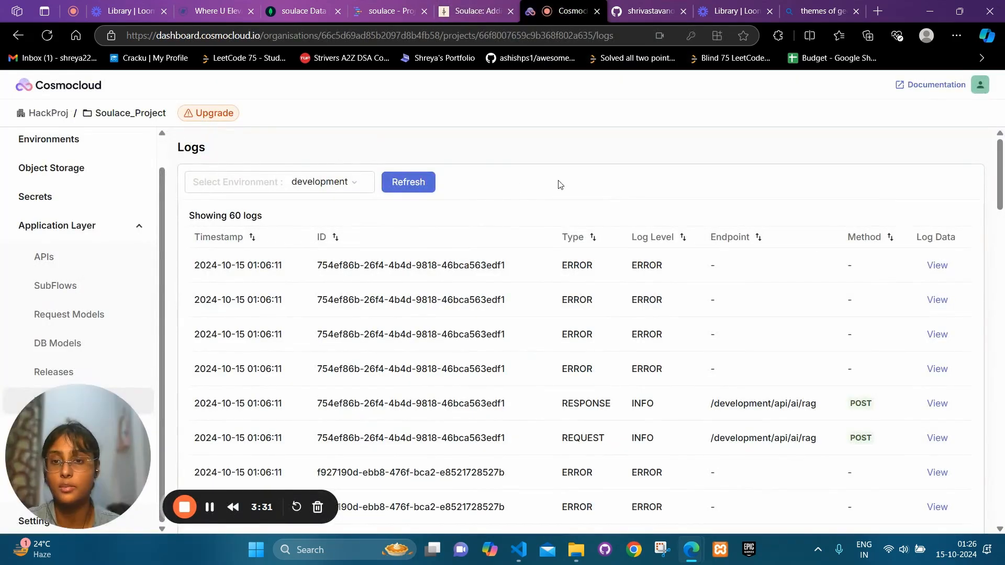
click(59, 260)
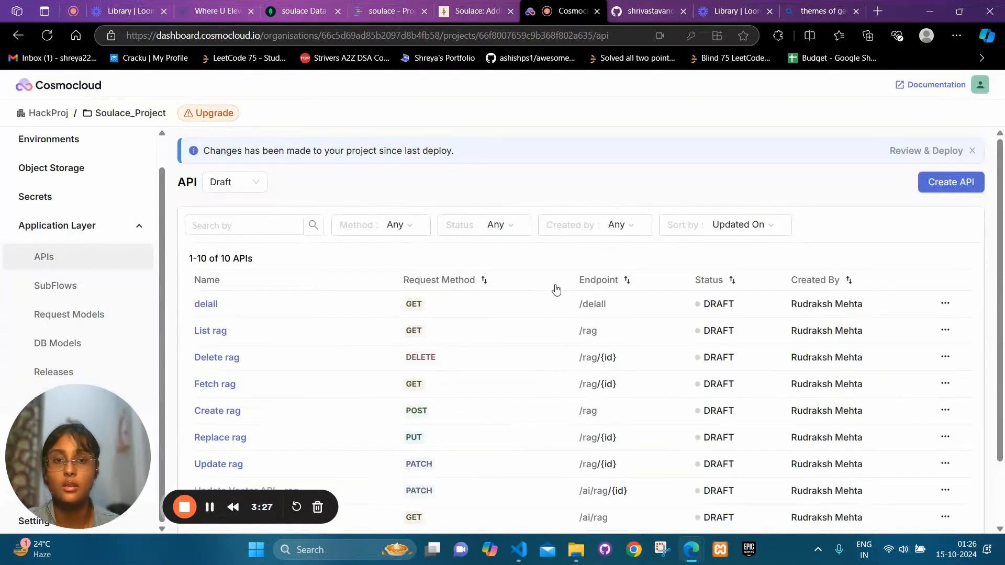
scroll(328, 340, down, 2)
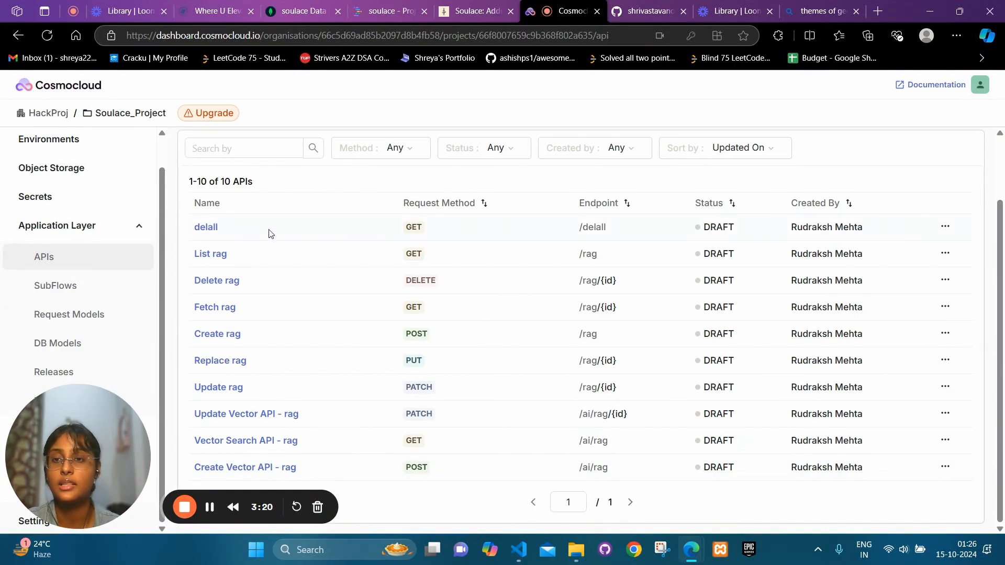
click(476, 11)
click(677, 187)
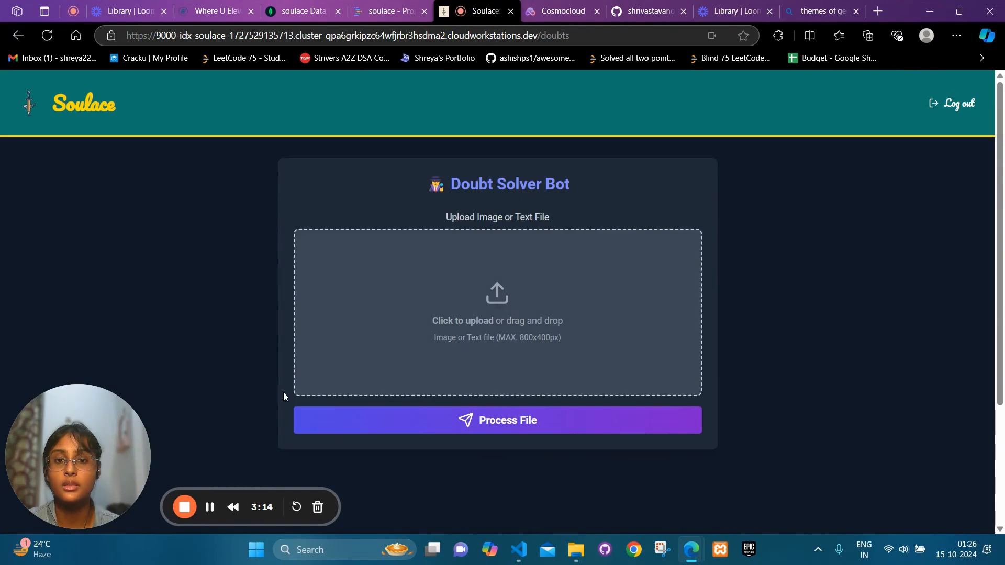
Reload the Doubt Solver Bot page and review videos.jsx in Project IDX
click(46, 35)
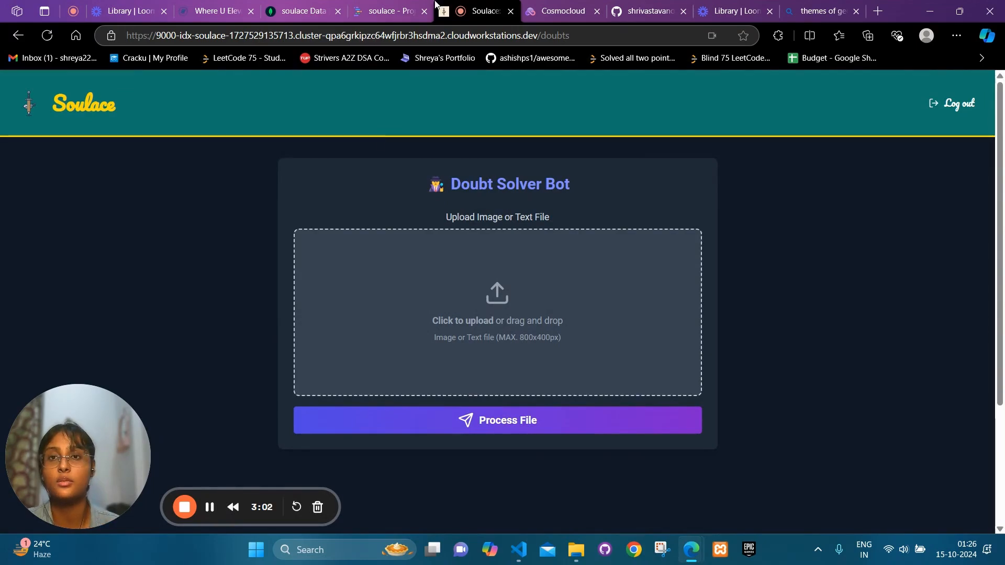
click(391, 16)
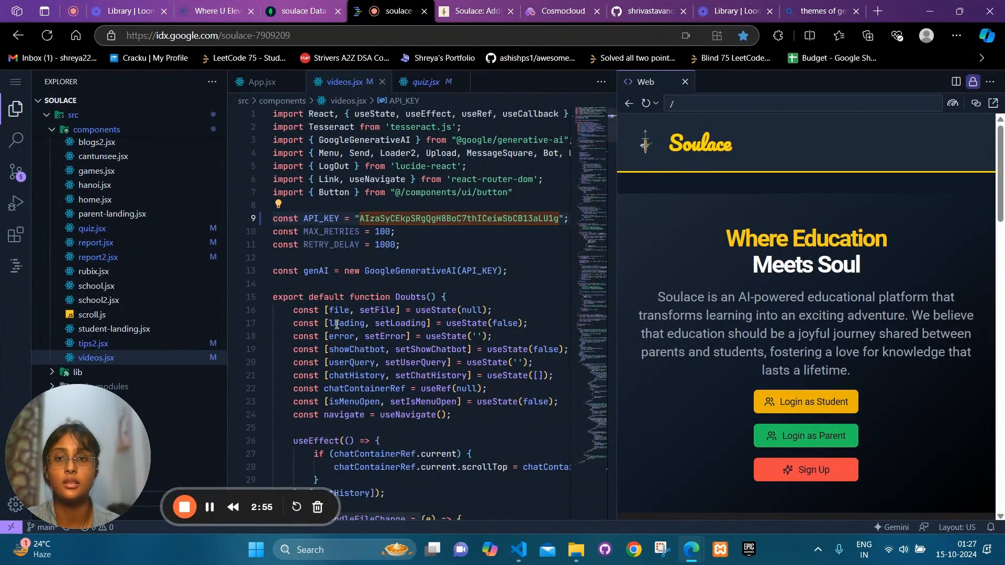
scroll(336, 324, down, 6)
scroll(337, 324, up, 5)
scroll(337, 323, up, 1)
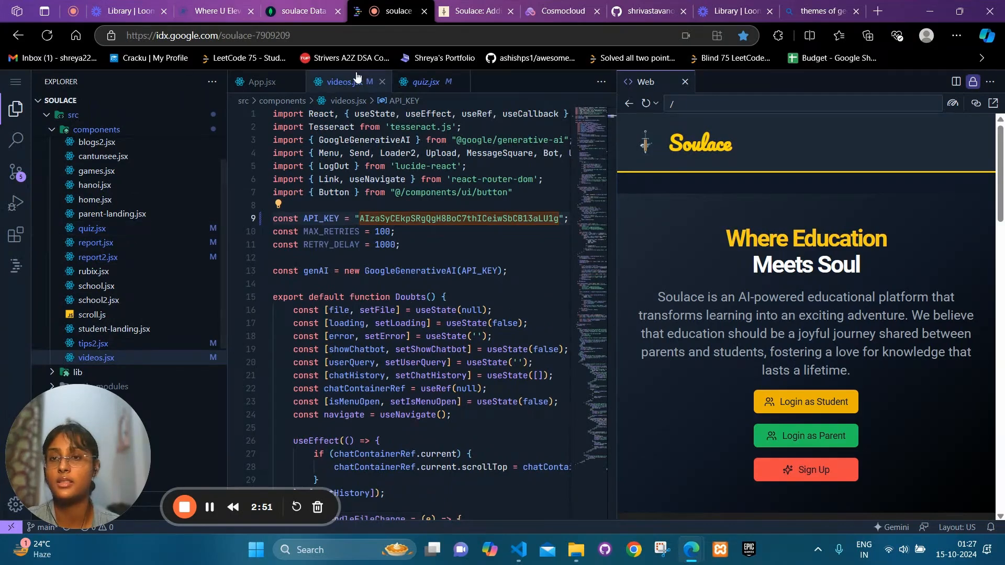
click(553, 6)
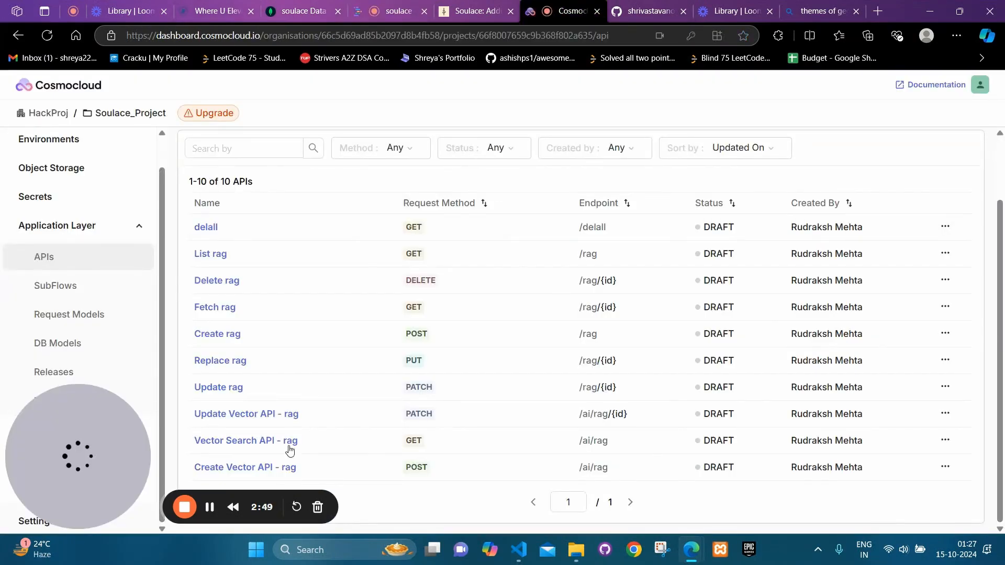
Check that Create Vector API - rag's Execute SubFlow node runs generate_embeddings, then save the flow
click(253, 466)
click(710, 145)
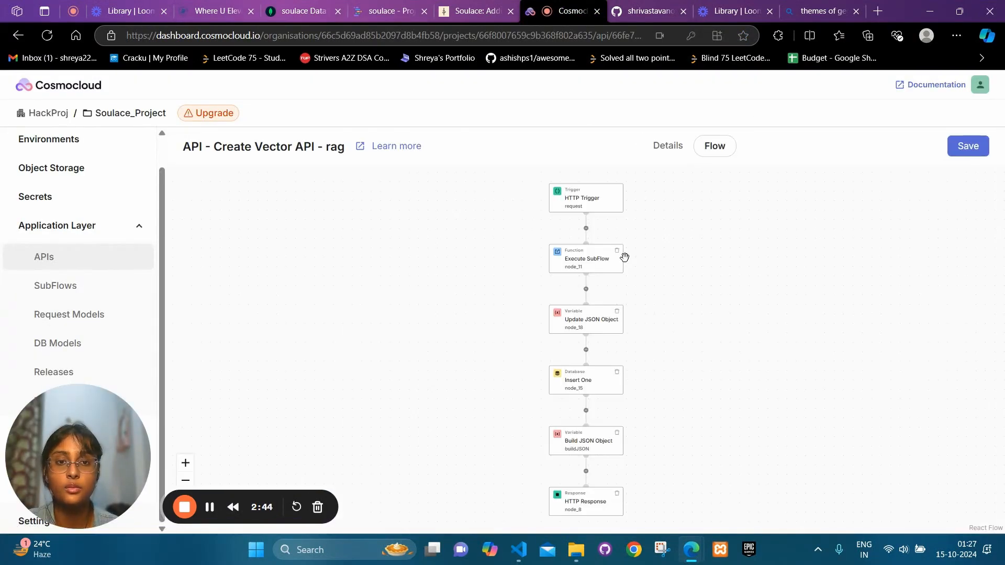
scroll(586, 293, up, 3)
click(577, 232)
click(882, 239)
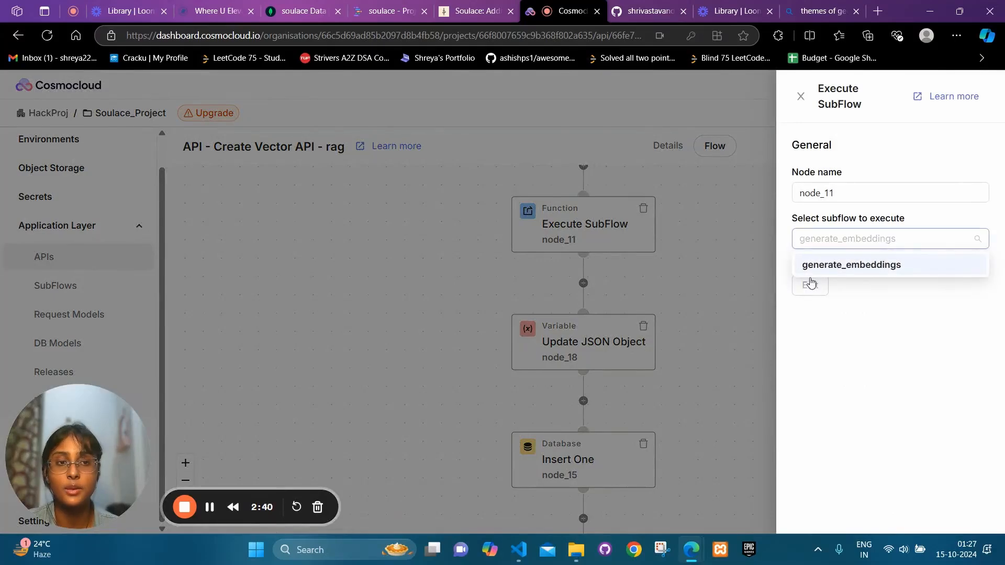
click(840, 269)
click(744, 218)
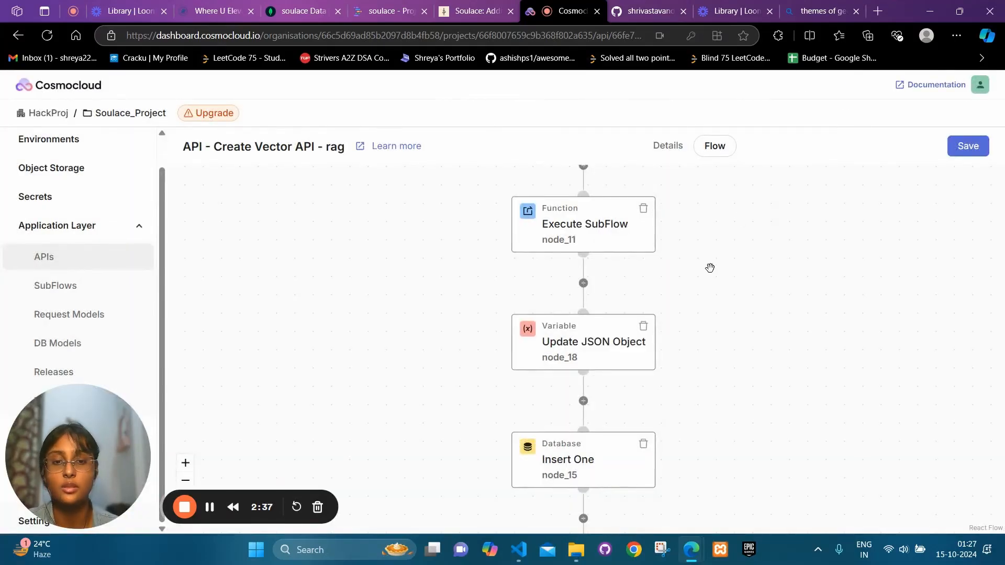
scroll(709, 268, down, 6)
scroll(684, 378, down, 4)
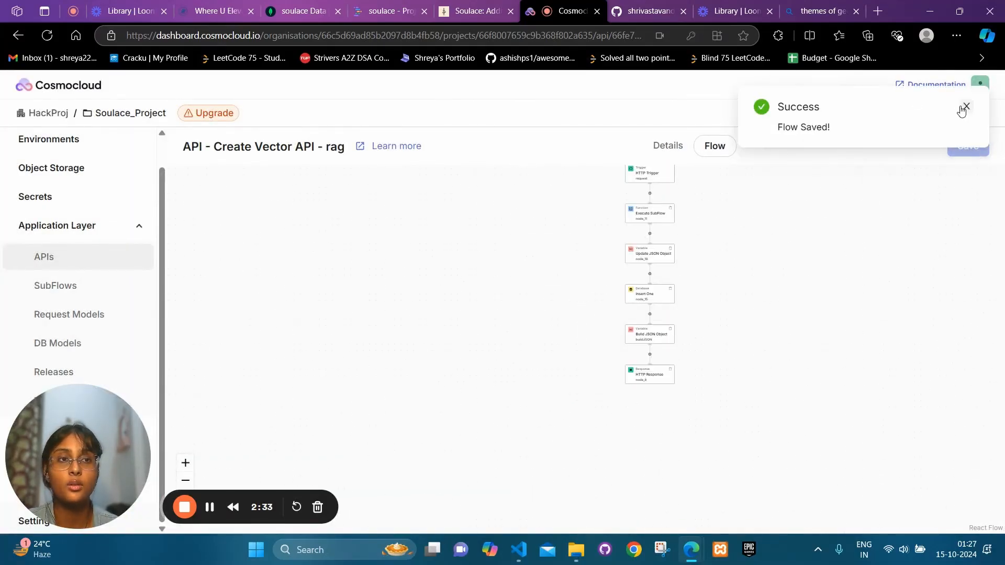
click(966, 107)
Return to the API list and inspect the empty Soulace.rag collection in MongoDB Atlas
click(43, 255)
scroll(309, 446, down, 2)
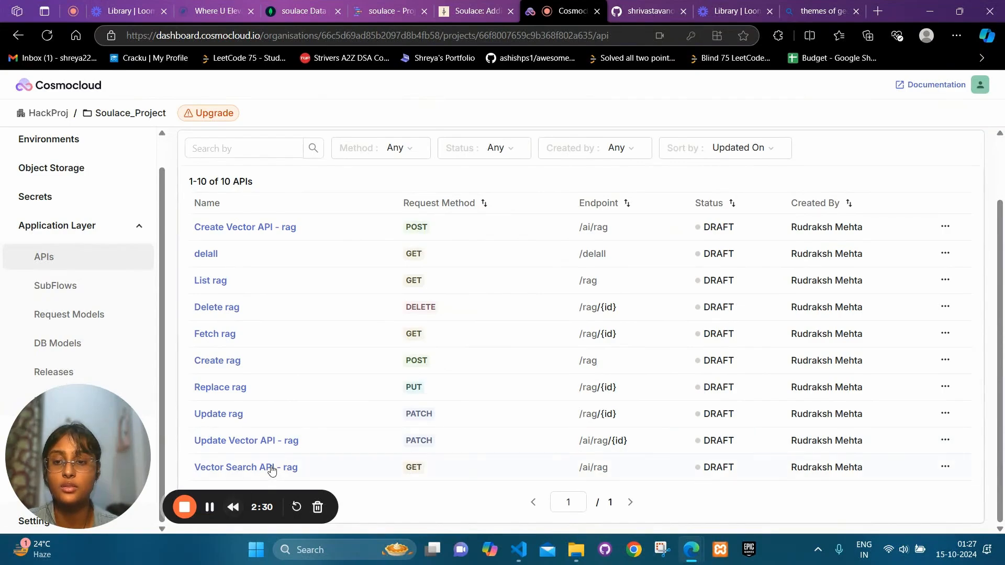
click(301, 11)
scroll(447, 384, down, 3)
scroll(447, 384, up, 3)
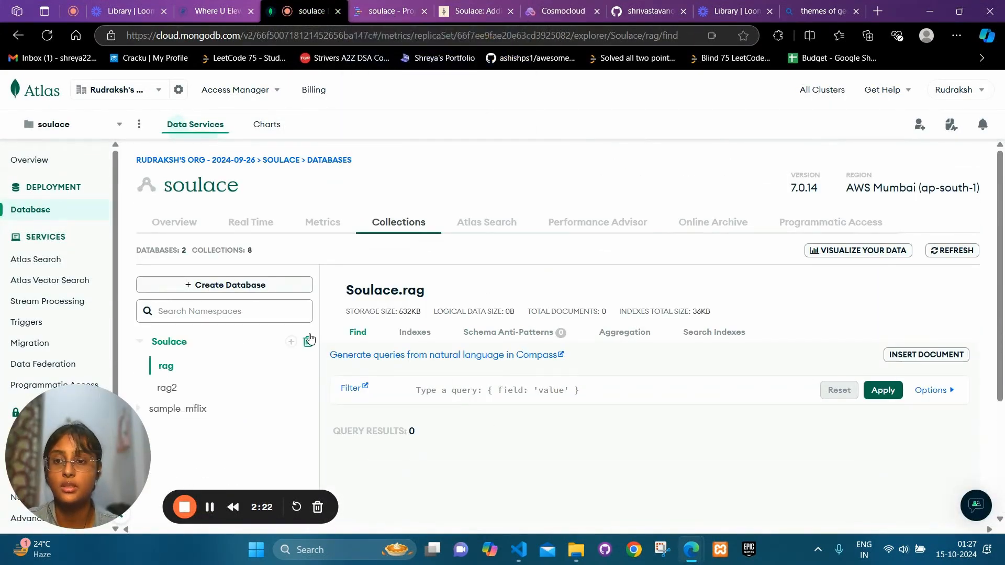
click(563, 11)
Browse the Soulace GitHub repository, then go back to Soulace's student home page
click(657, 10)
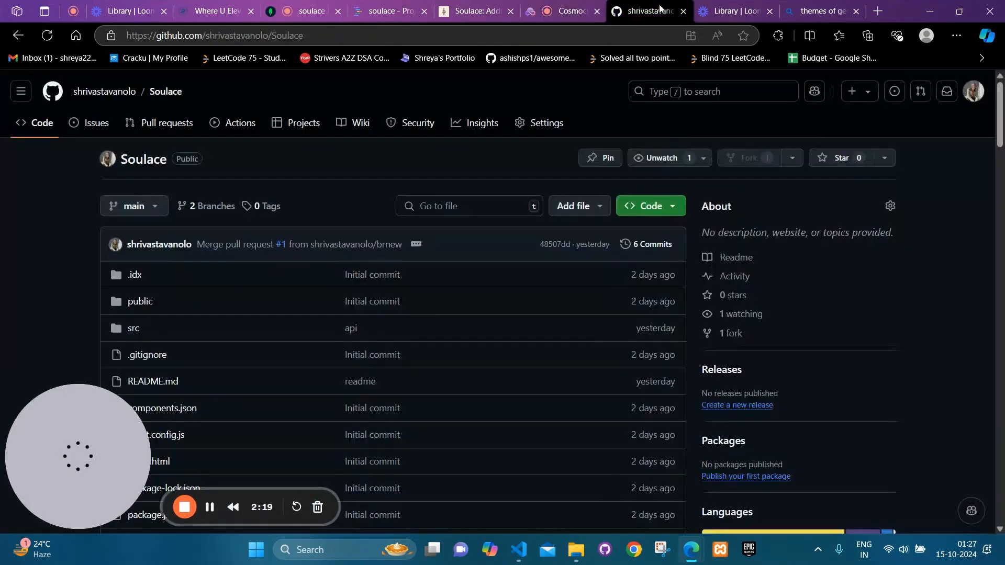
scroll(551, 328, down, 3)
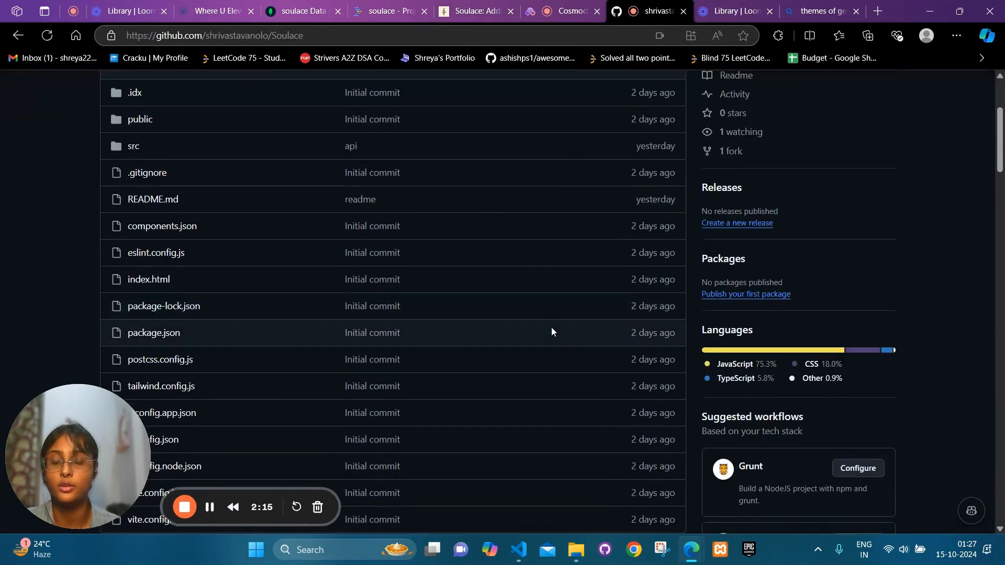
scroll(551, 328, down, 6)
scroll(286, 158, up, 10)
click(462, 5)
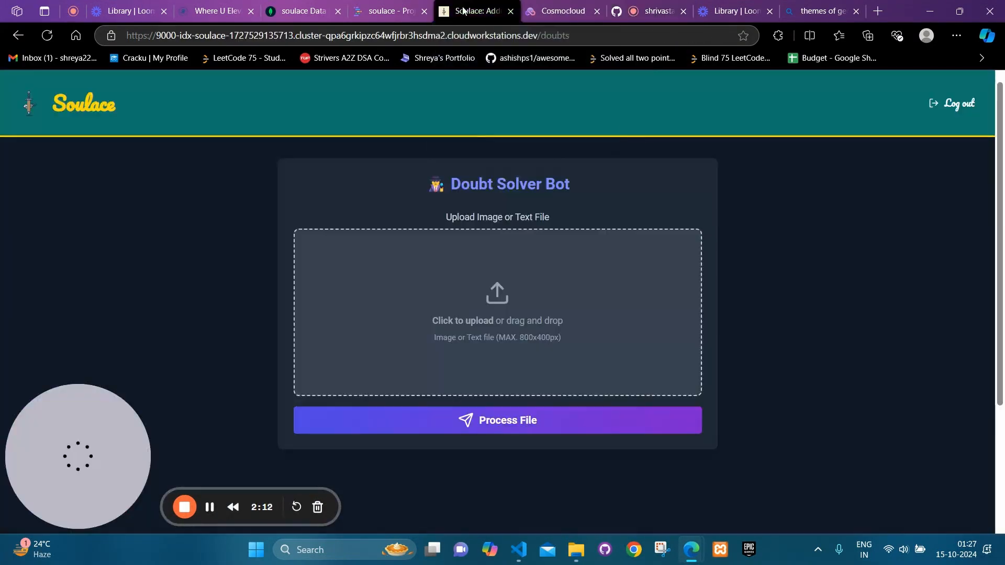
click(18, 37)
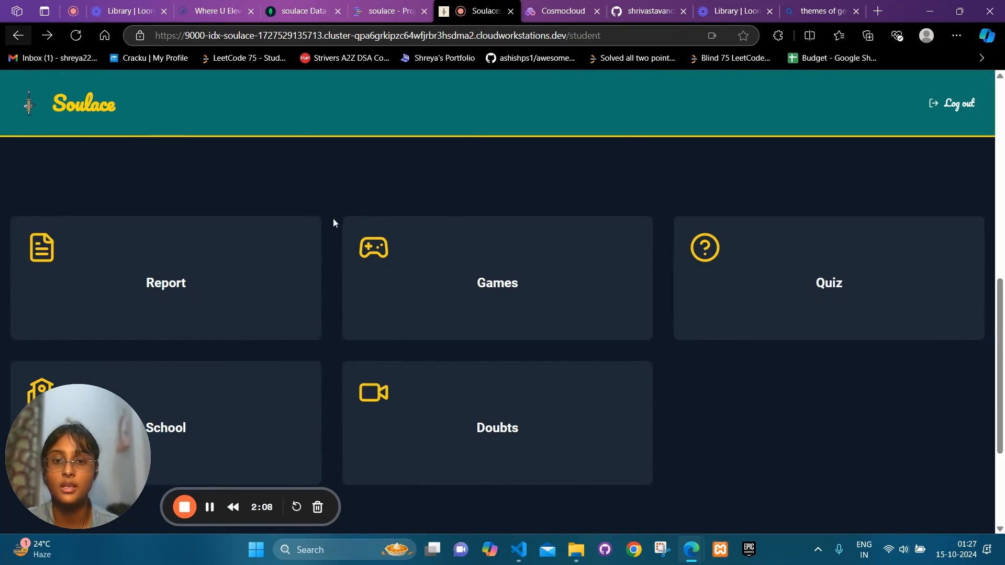
scroll(362, 300, up, 10)
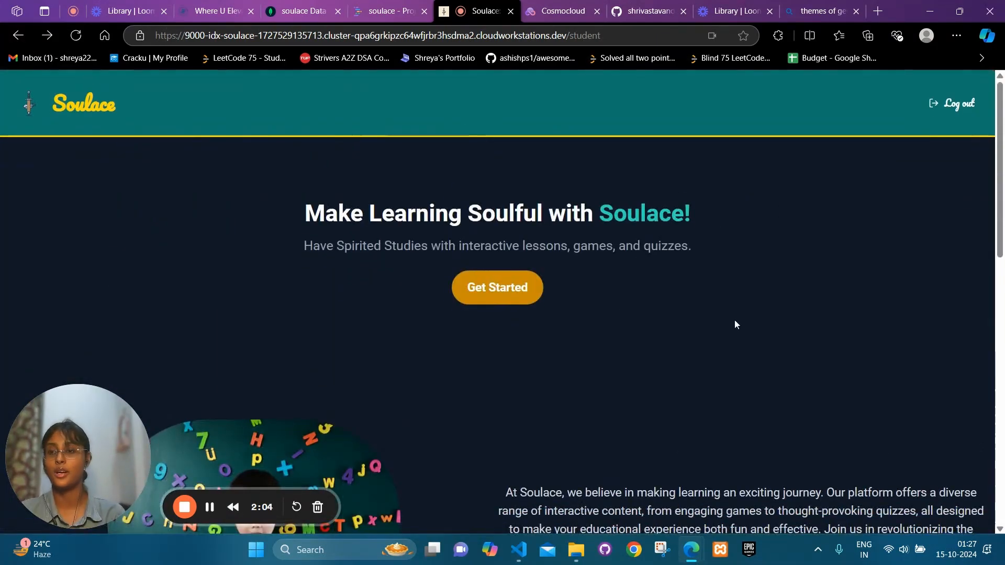